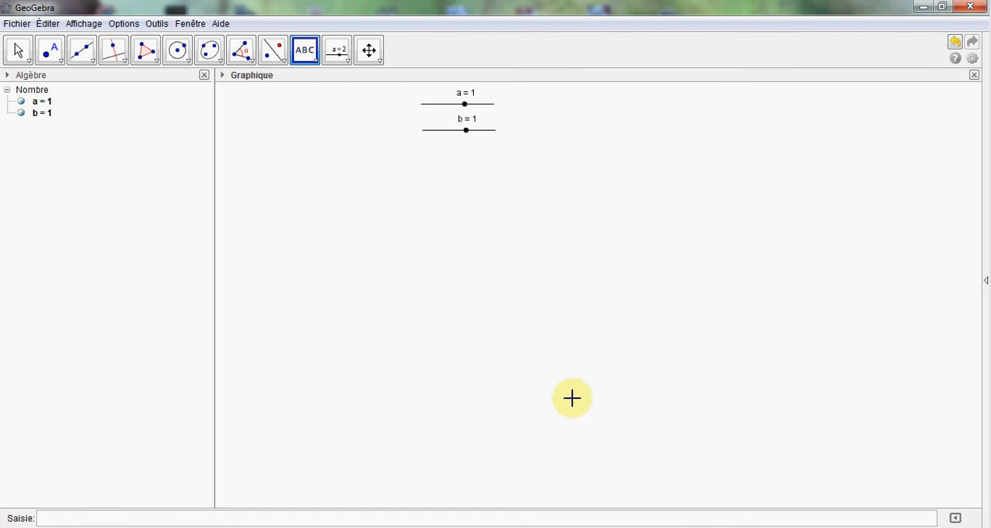
Step: Insert the text "a/b" in the graphics view, below and left of the two sliders
left_click(348, 65)
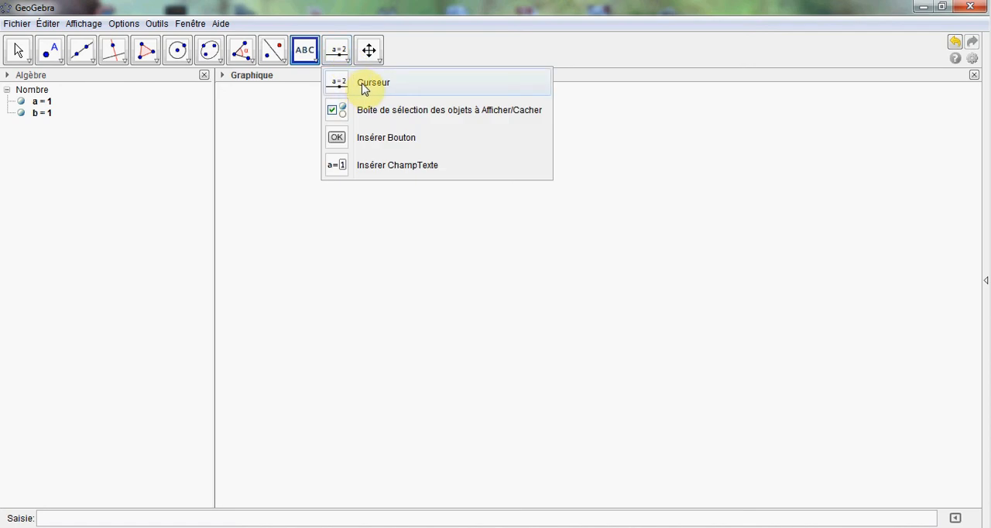
left_click(313, 58)
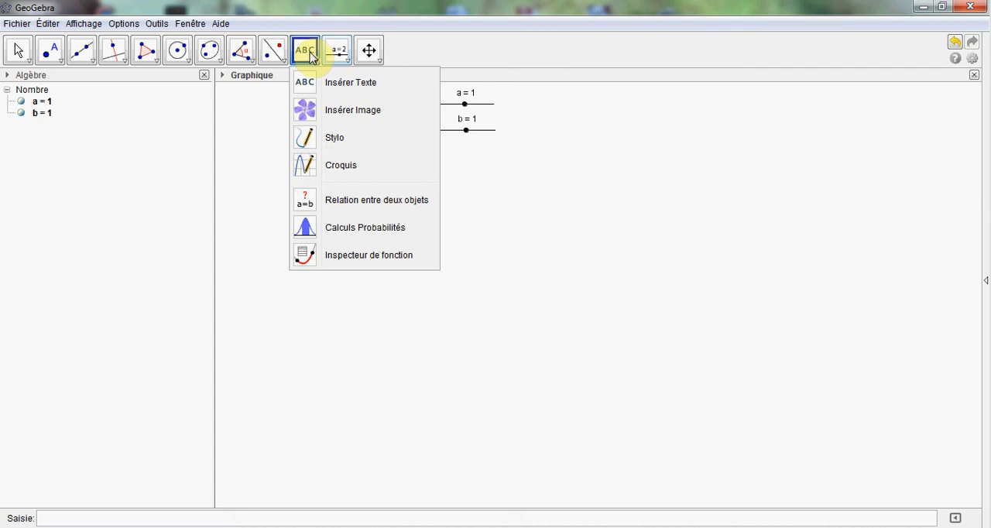
left_click(319, 85)
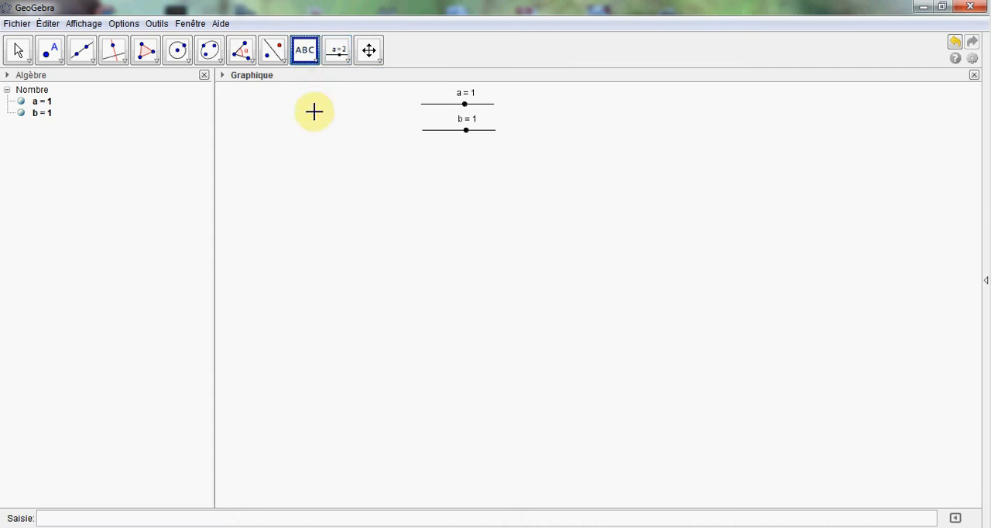
left_click(316, 180)
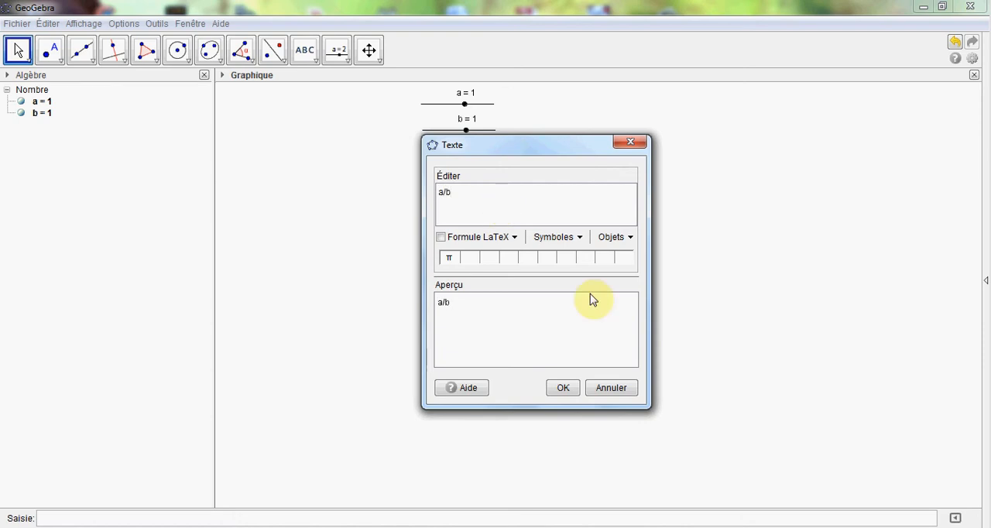
left_click(566, 391)
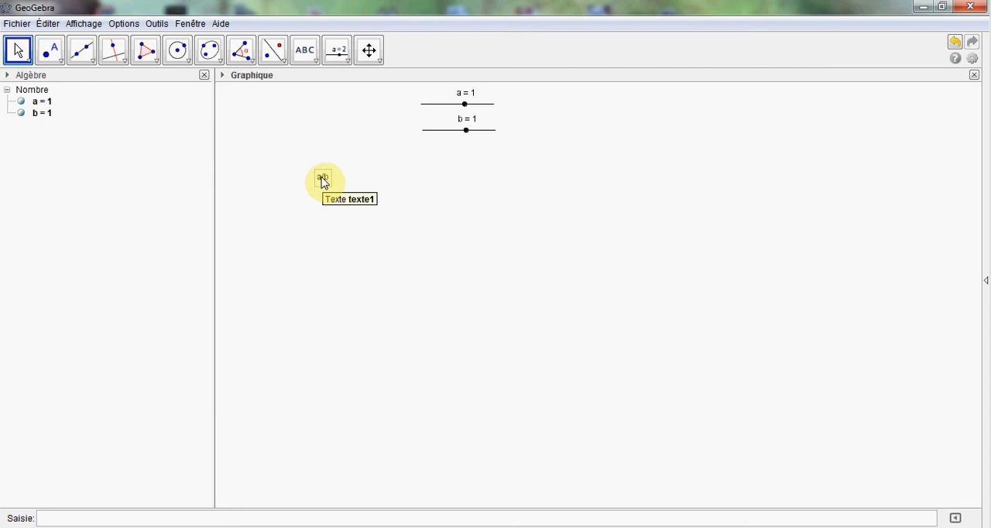
Step: Replace the content of the a/b text with \frac{a}{b} and treat it as a LaTeX formula
right_click(323, 180)
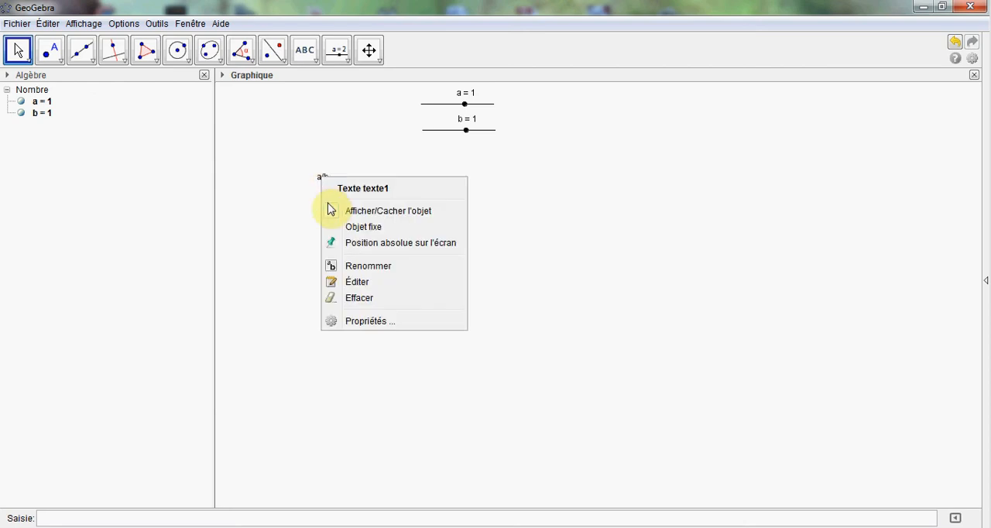
left_click(369, 322)
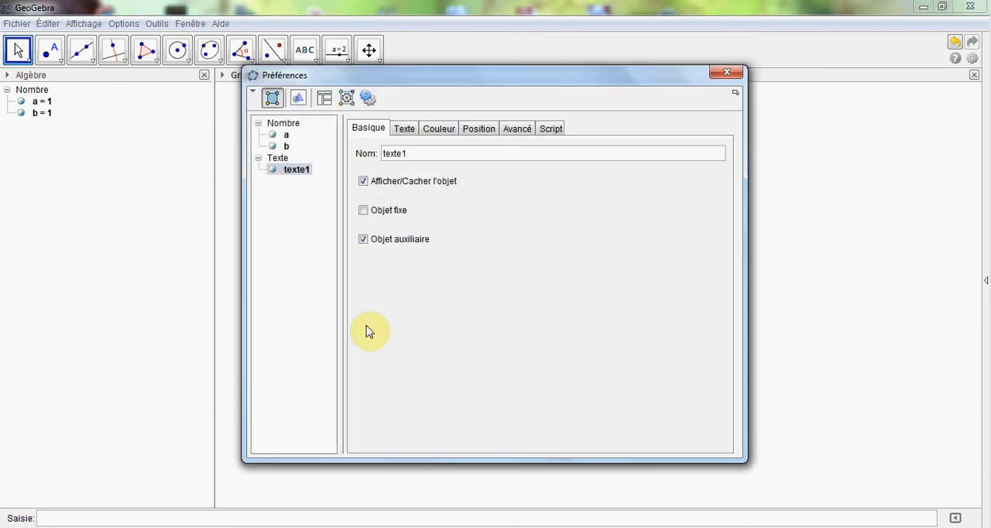
left_click(404, 131)
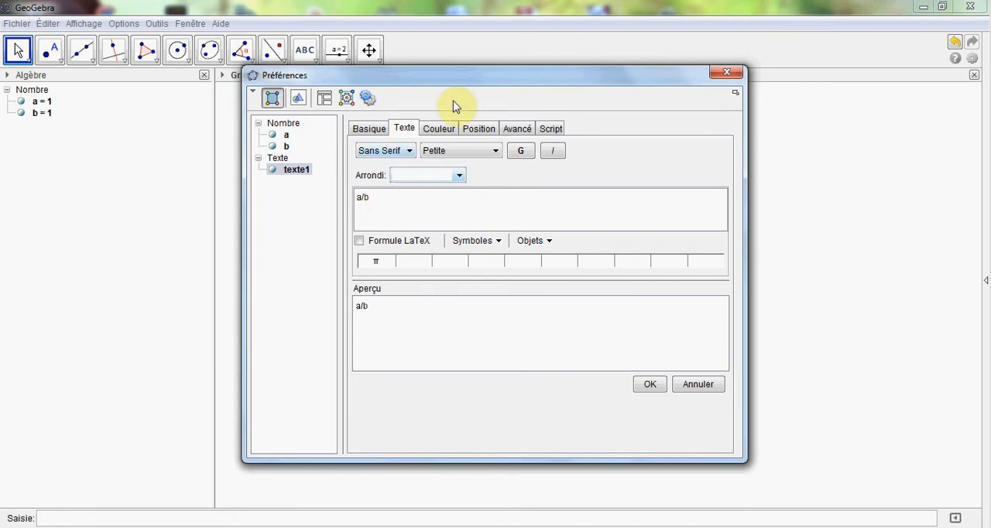
left_click_drag(460, 78, 567, 69)
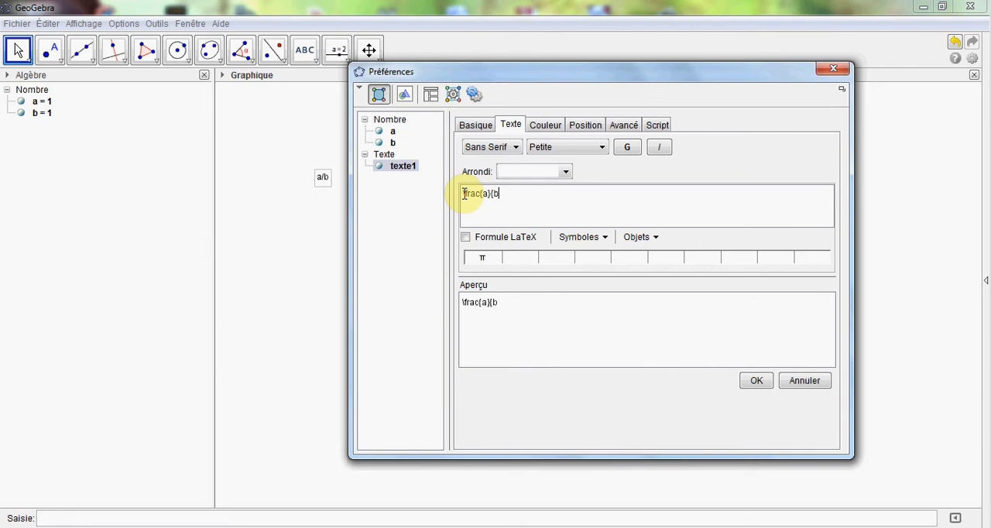
left_click(465, 239)
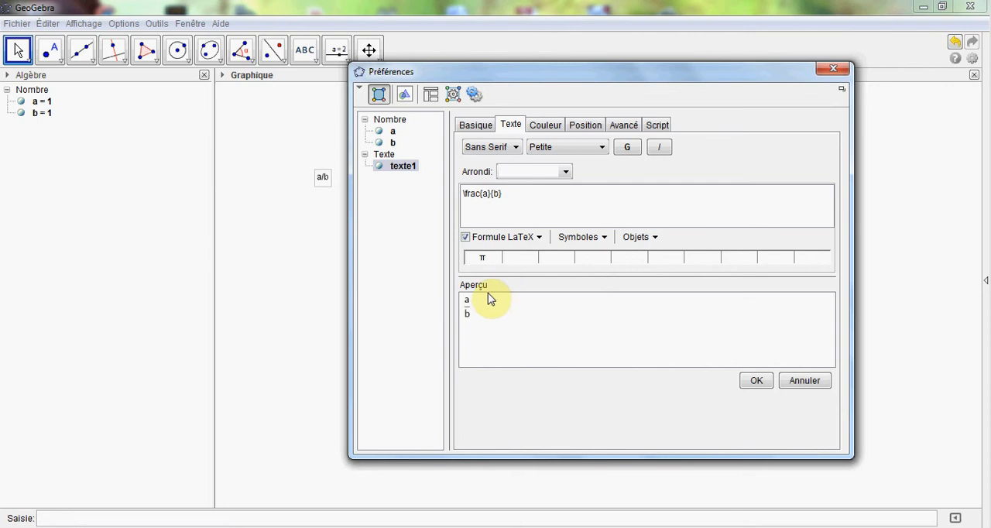
Step: Set the fraction text's font to Serif and its size to Grande, and apply the edited text
left_click(517, 149)
left_click(492, 176)
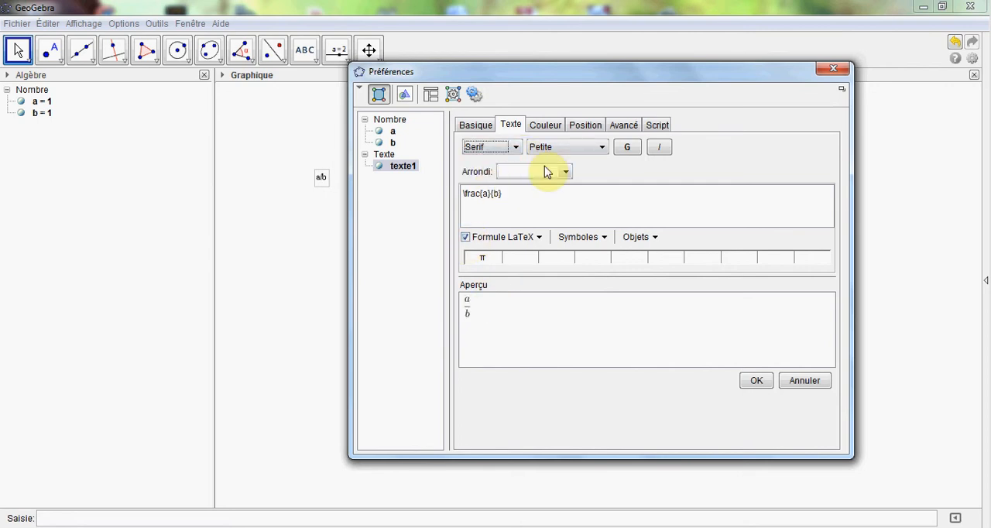
left_click(602, 148)
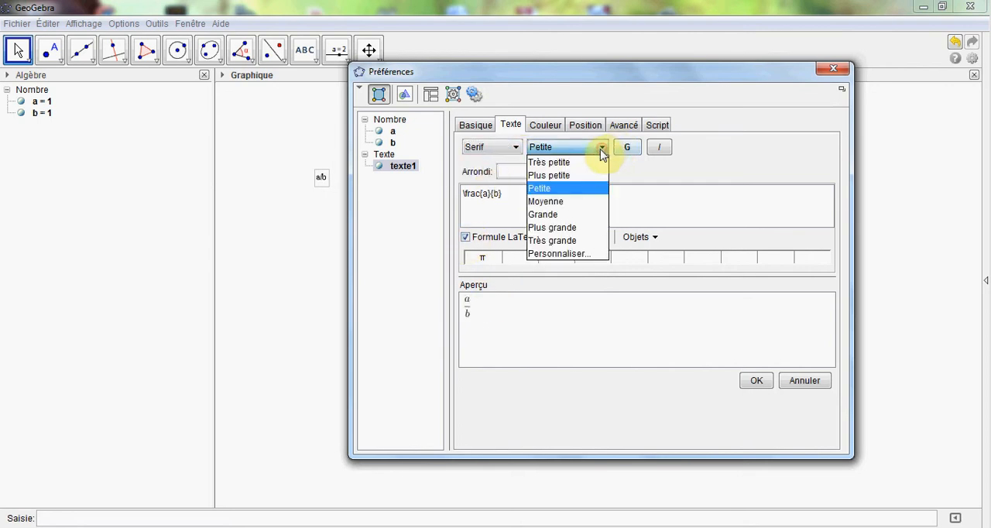
left_click(548, 218)
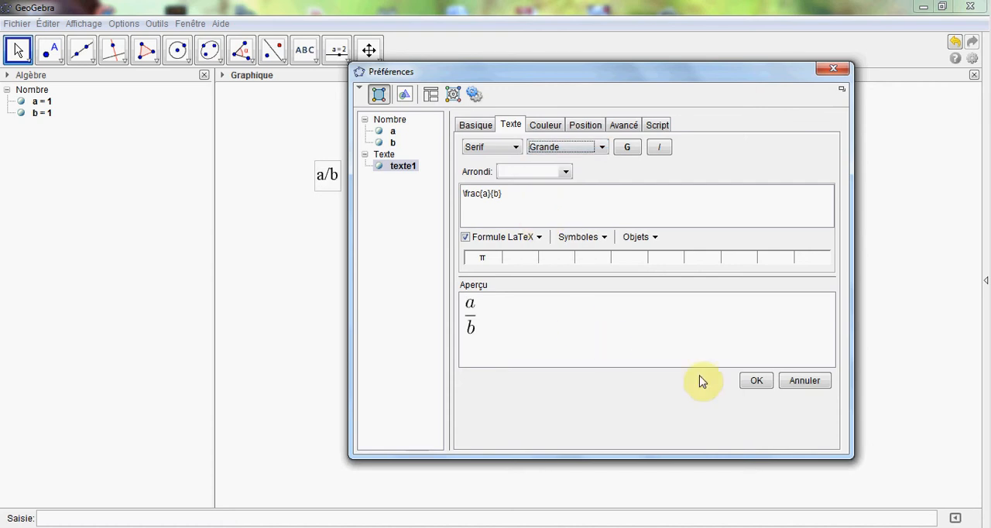
left_click(754, 382)
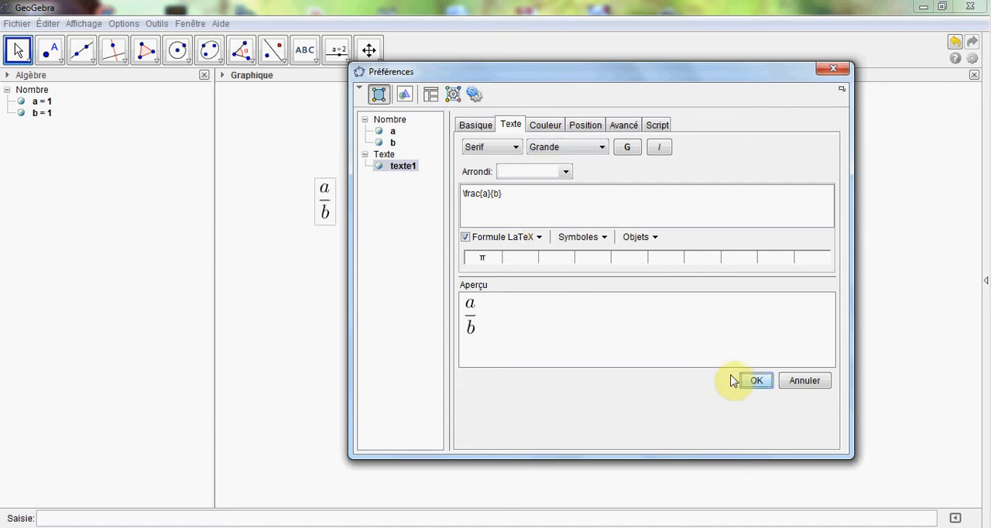
Step: Enlarge the fraction text to the size Plus grande
left_click_drag(580, 76, 620, 75)
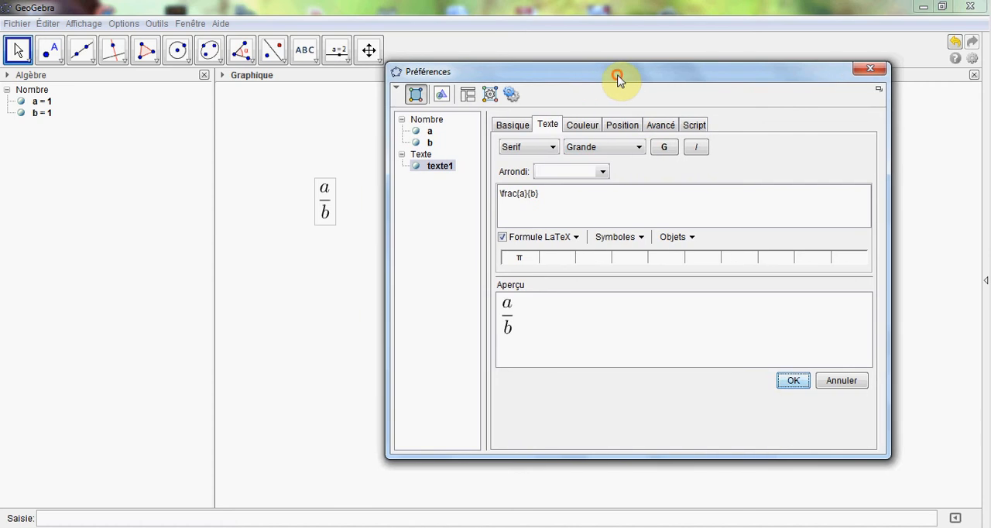
left_click(640, 149)
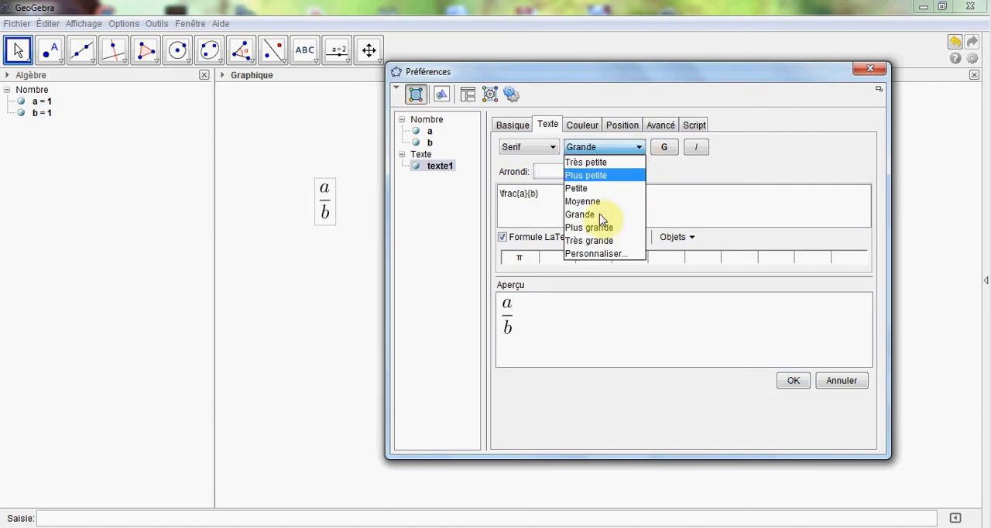
left_click(597, 226)
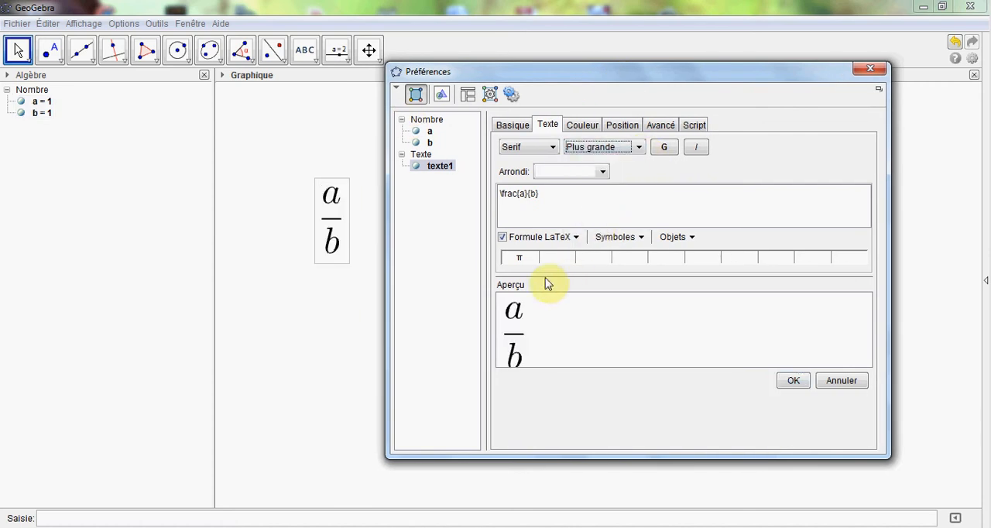
Step: Append =\frac{}{} to the fraction's LaTeX code and insert the object a as the second fraction's numerator
left_click(555, 201)
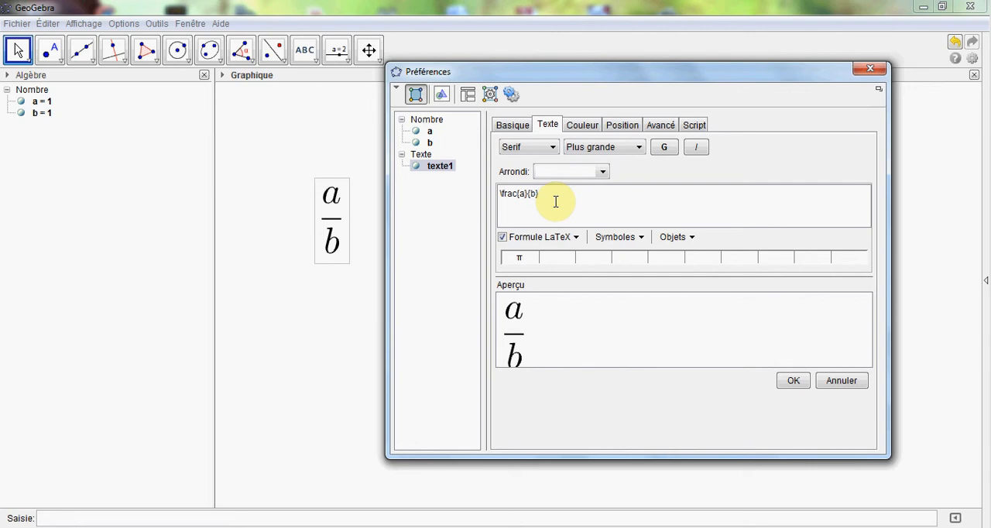
type("=")
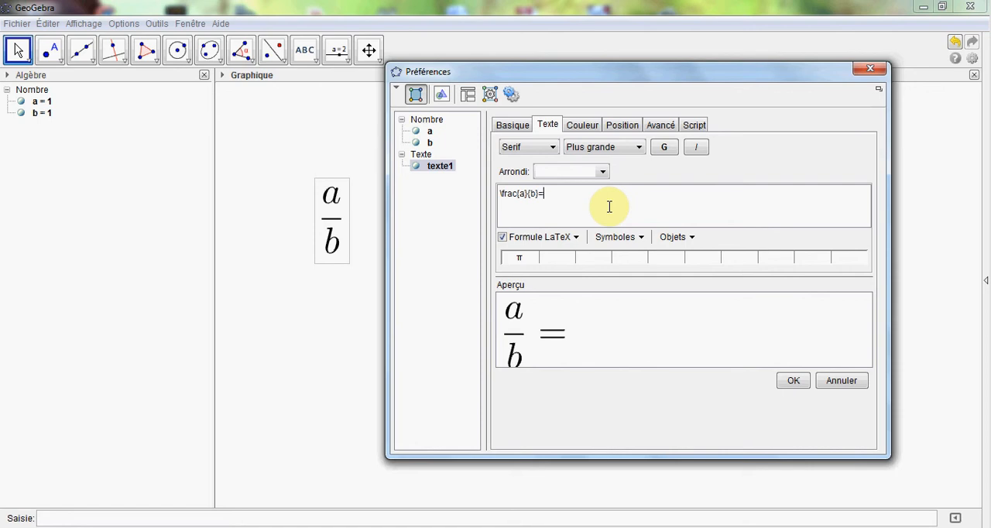
type("\frac")
left_click(563, 193)
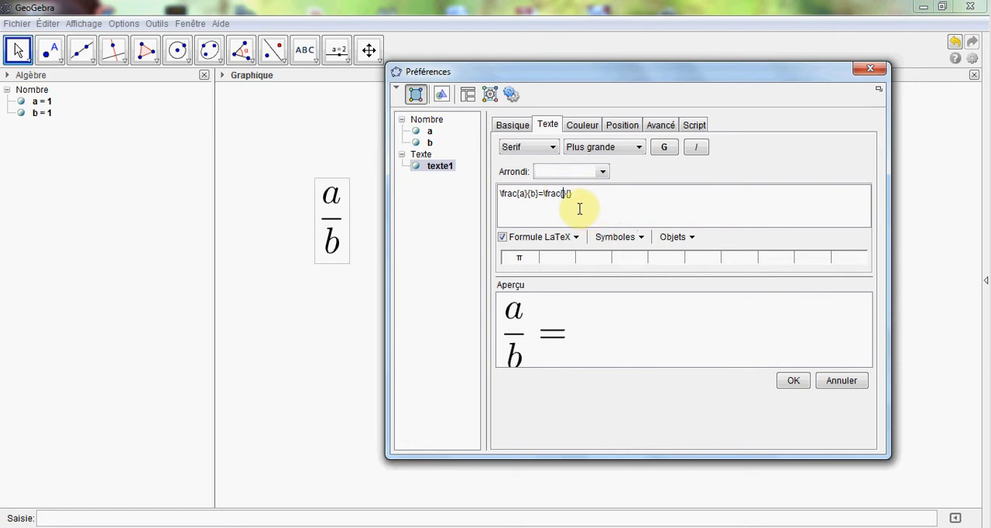
left_click(688, 238)
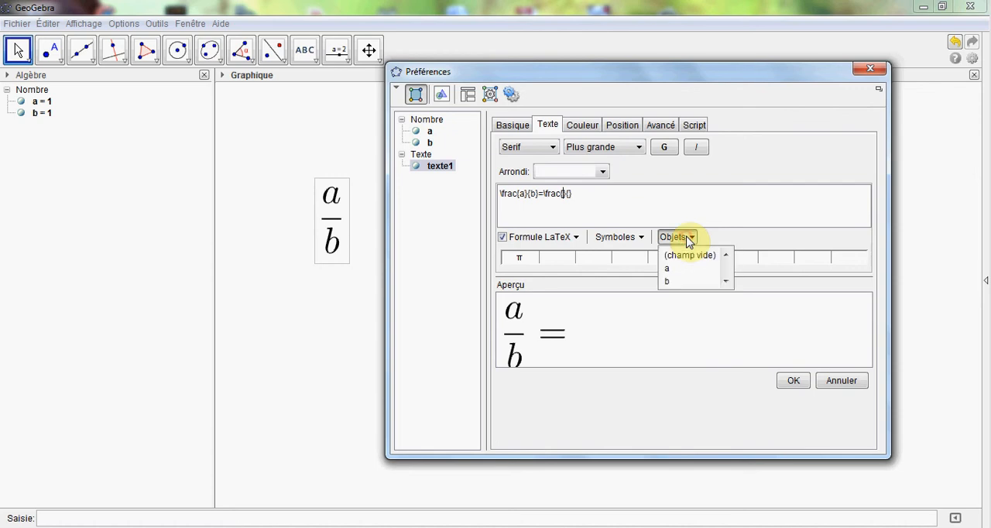
left_click(667, 270)
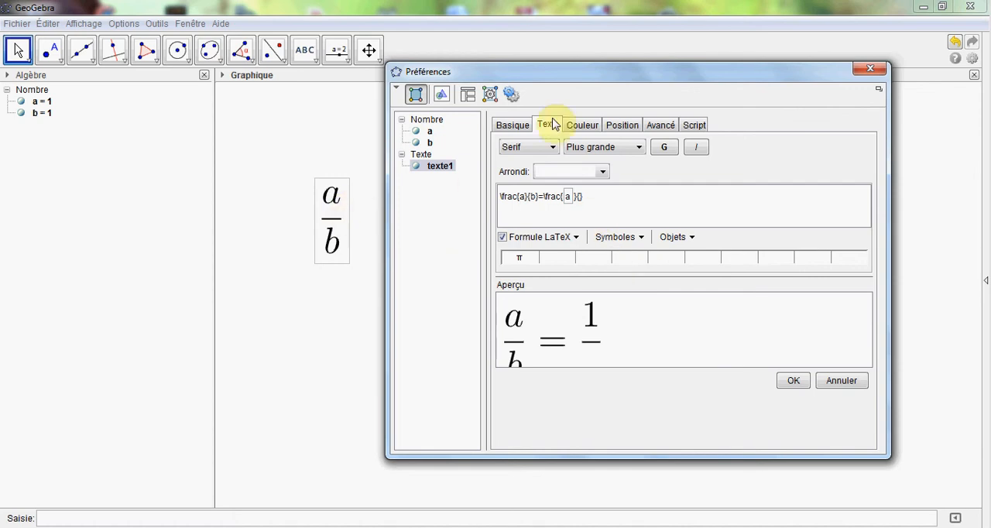
Step: Move slider a to -1.1, view its slider settings and close the preferences
left_click_drag(580, 78, 569, 159)
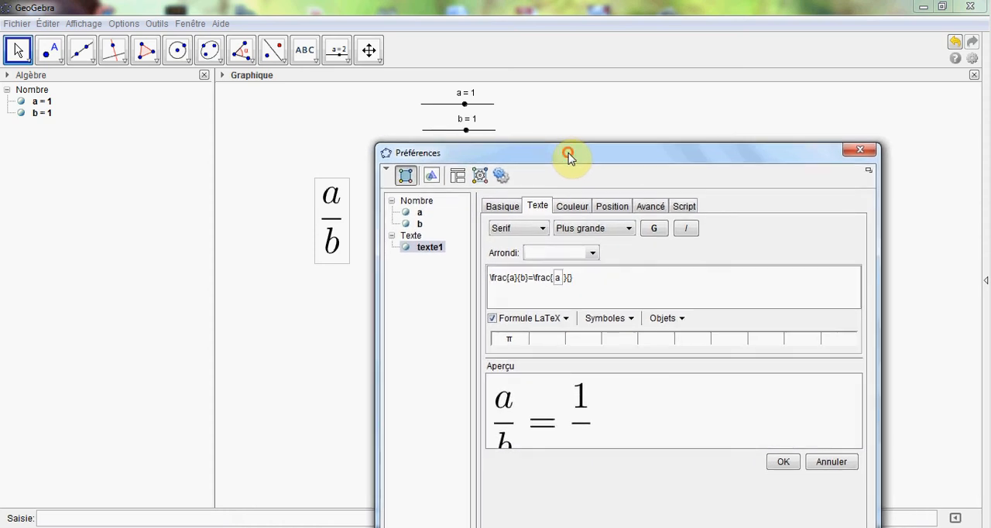
left_click(464, 104)
left_click_drag(464, 108, 452, 110)
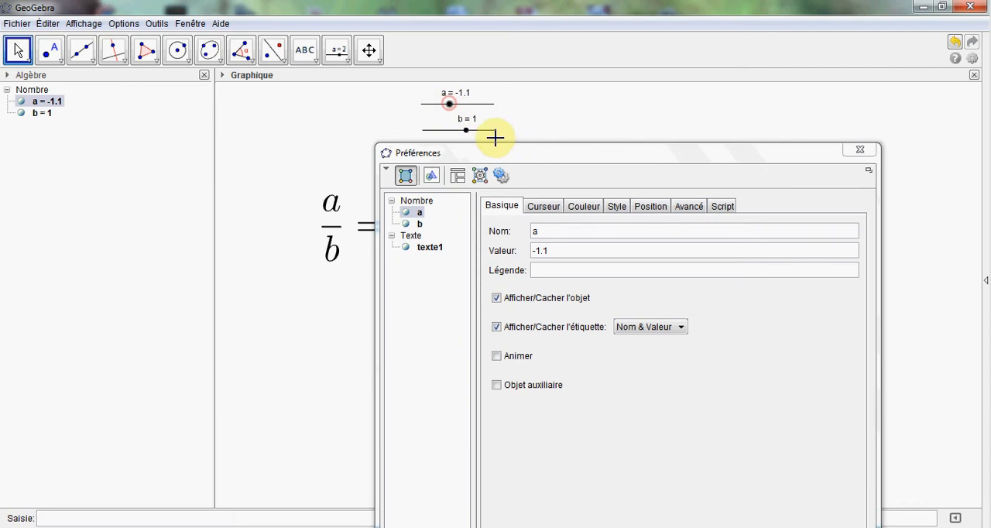
left_click_drag(513, 155, 483, 96)
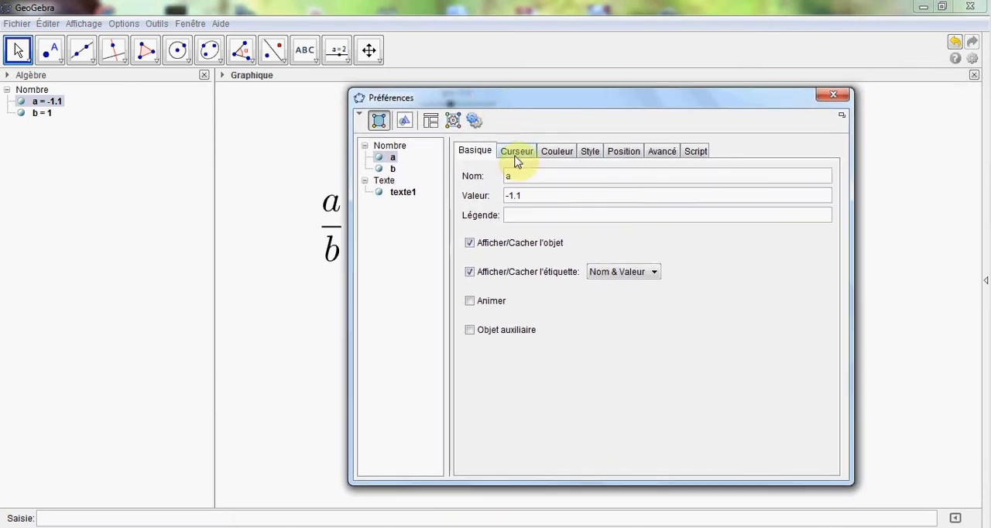
left_click(516, 154)
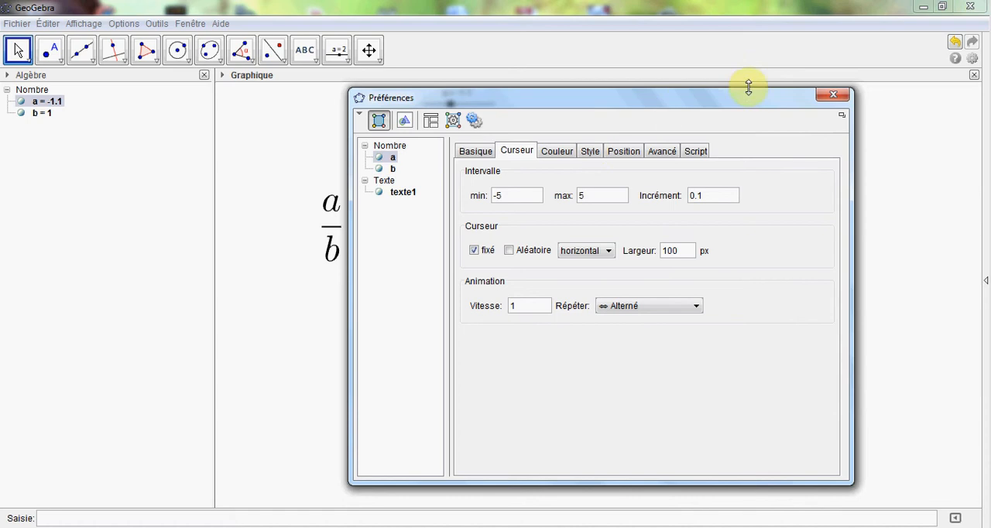
left_click(833, 94)
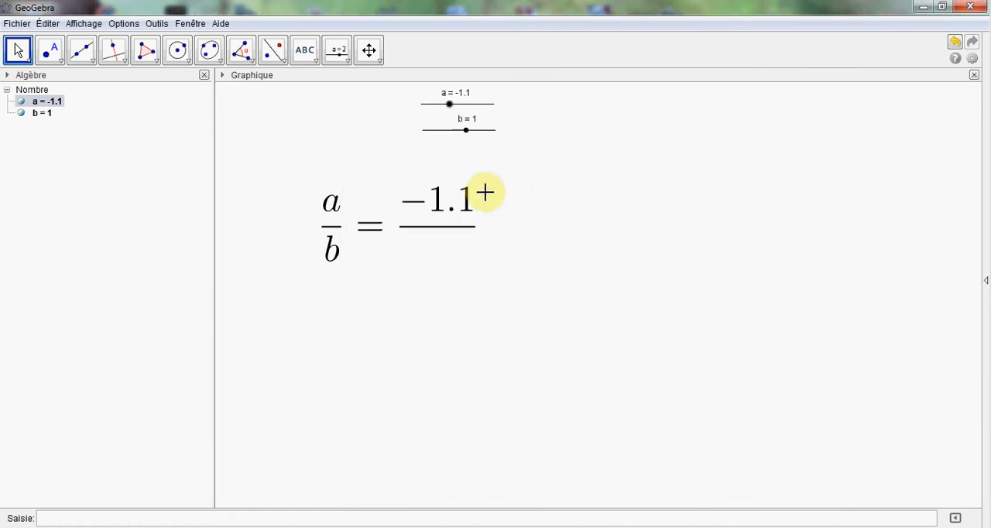
Step: Insert the object b as the denominator of the second fraction in the LaTeX text, and apply the change
right_click(446, 210)
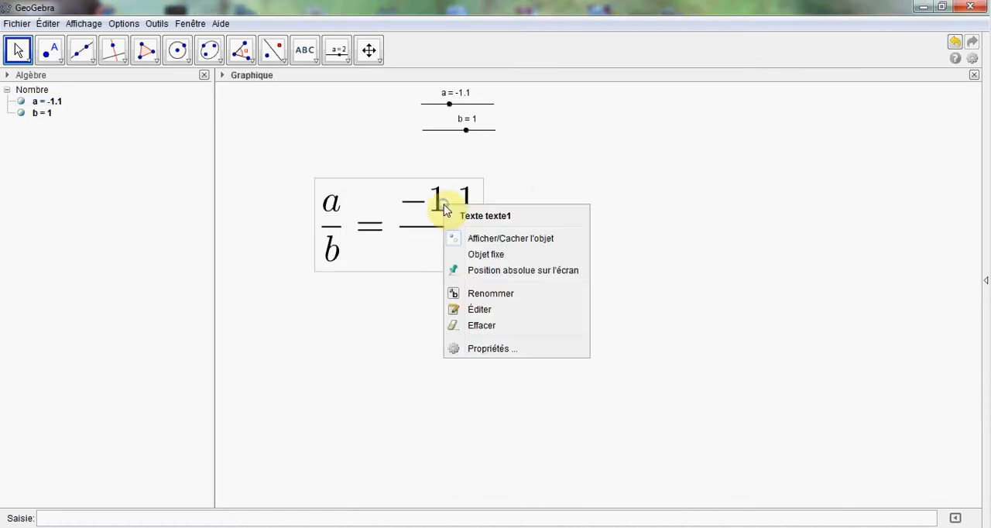
left_click(484, 349)
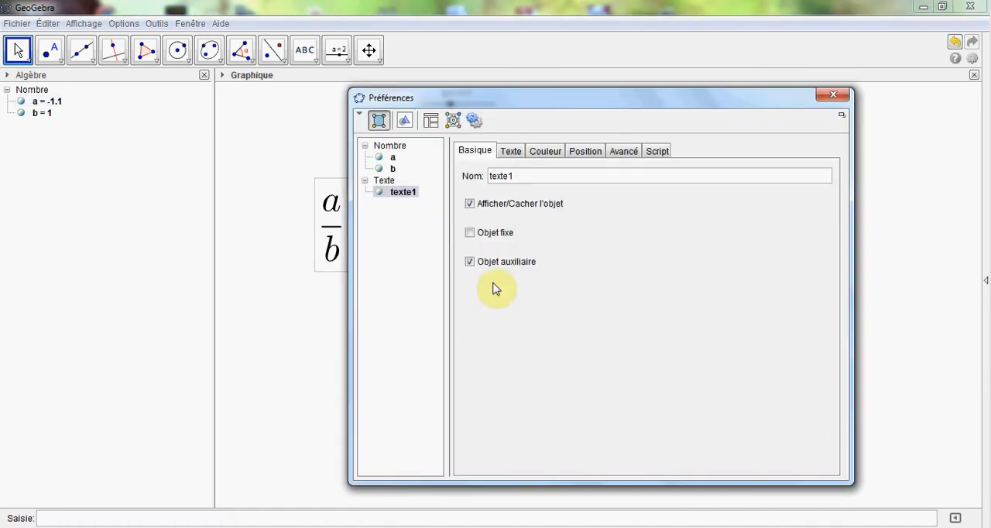
left_click(511, 151)
left_click(543, 223)
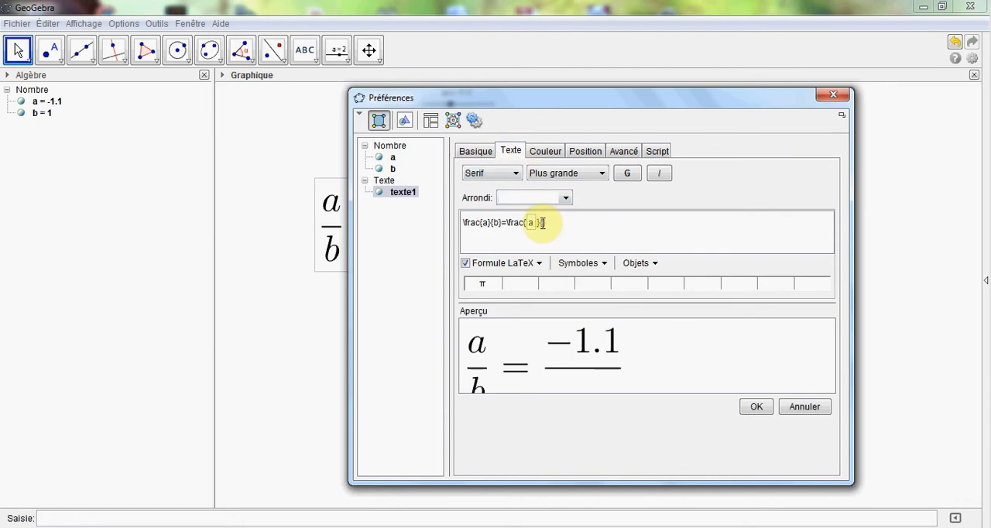
left_click(653, 263)
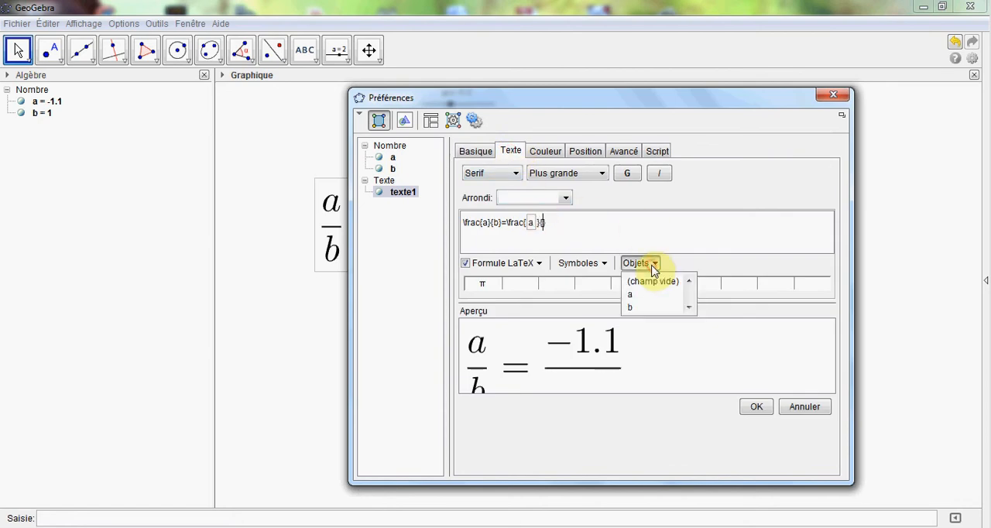
left_click(631, 307)
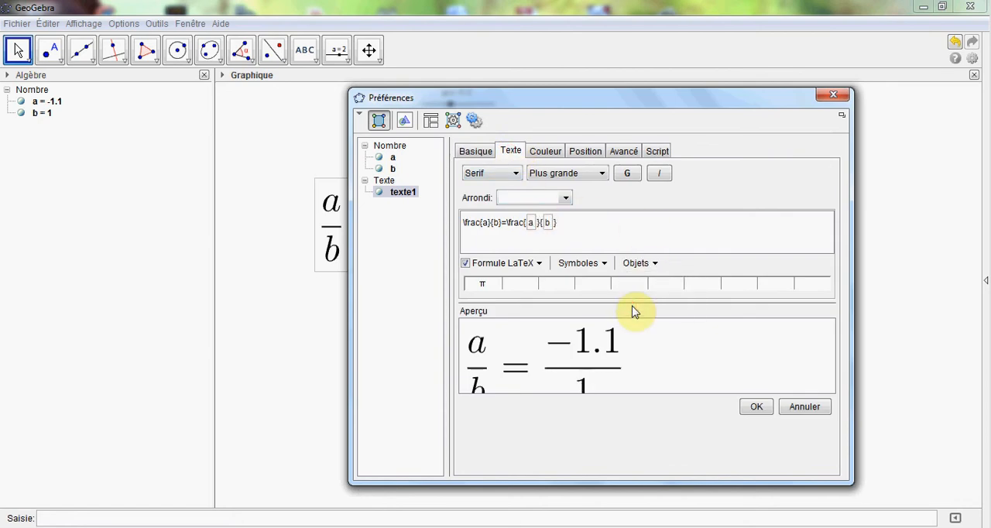
left_click(757, 408)
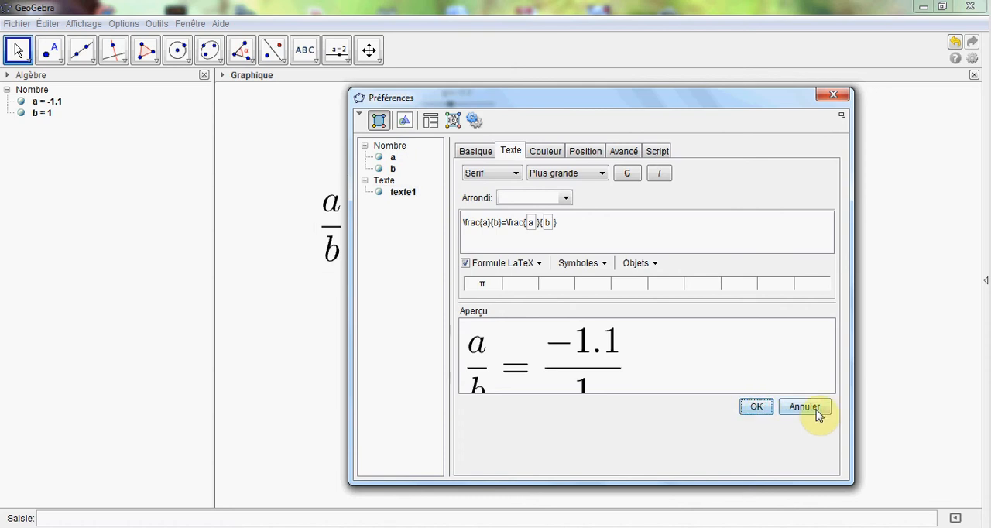
left_click(833, 94)
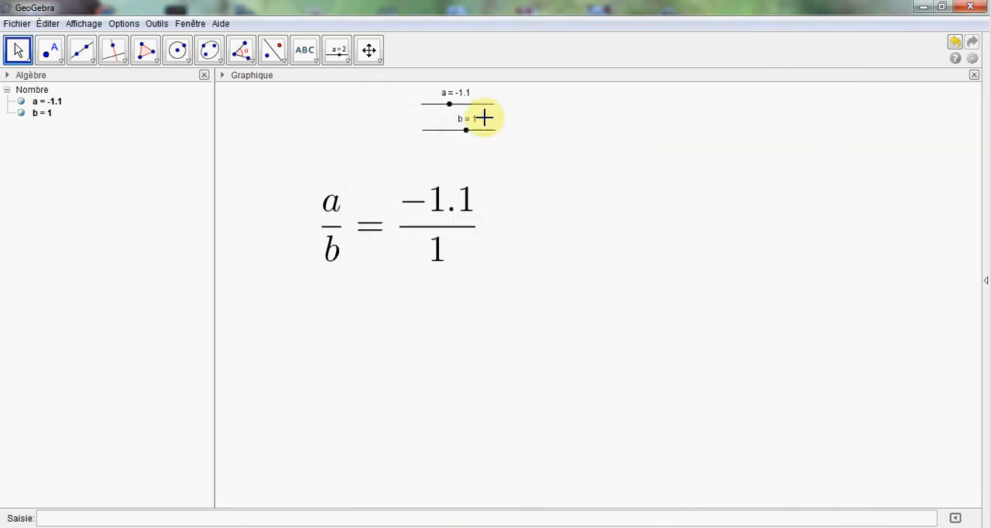
Step: Set slider a to 1 and slider b to 0.2, and append \simeq to the fraction text's LaTeX code
left_click_drag(450, 104, 461, 133)
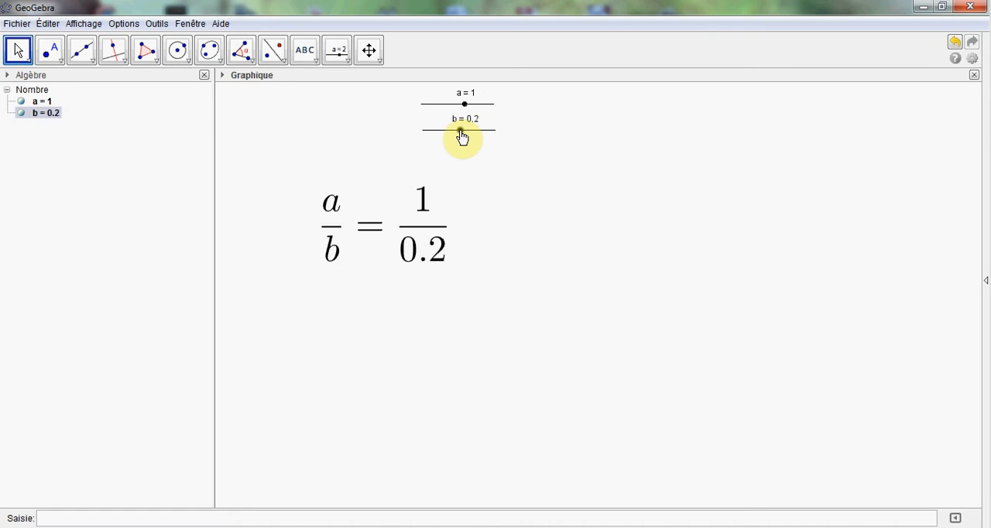
right_click(426, 227)
left_click(488, 371)
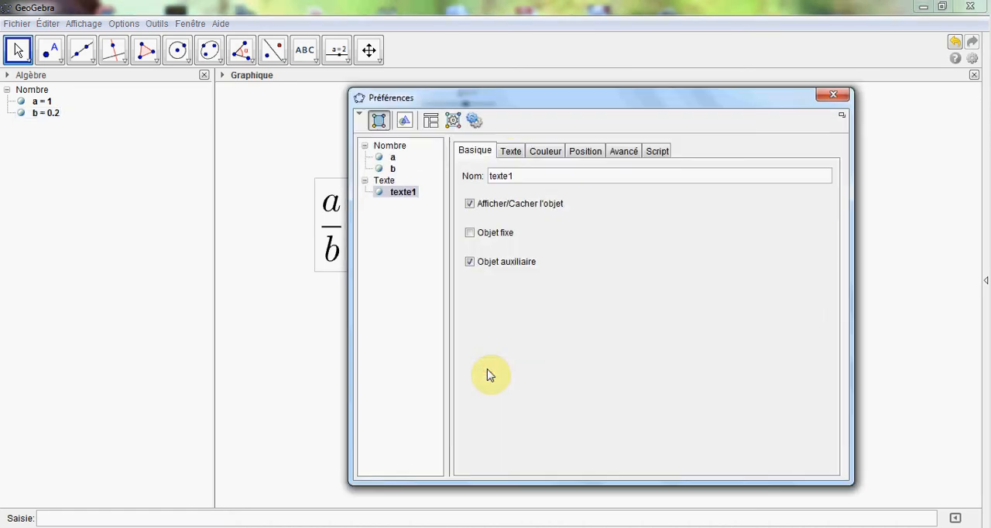
left_click(510, 153)
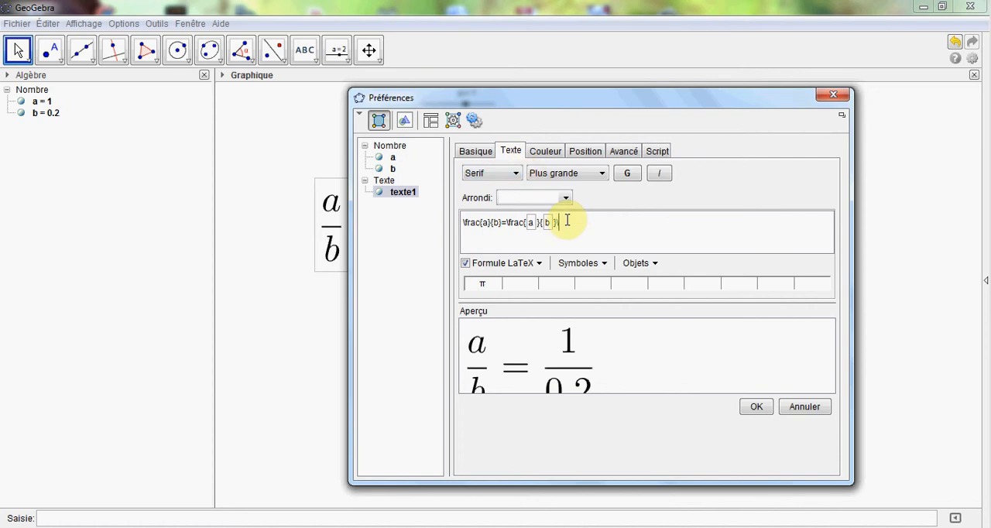
type("\\sime")
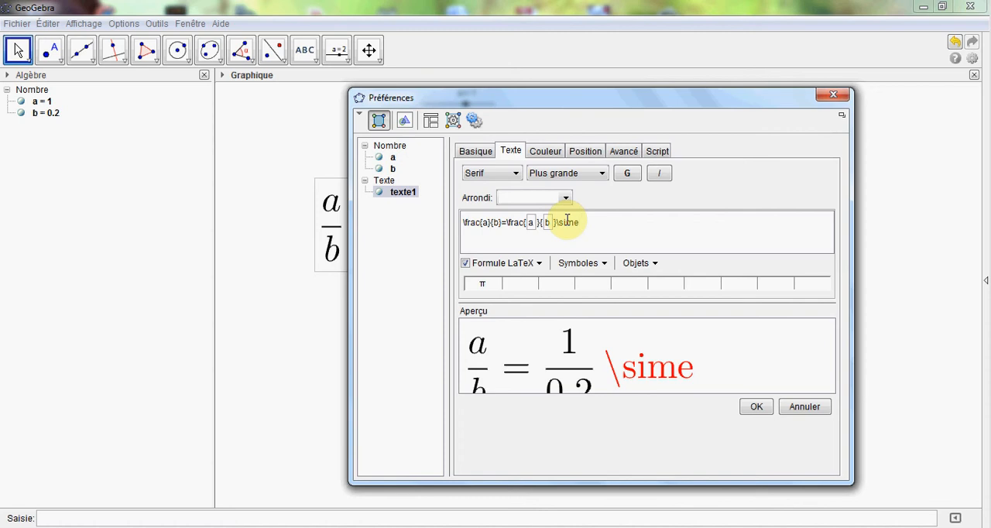
type("q")
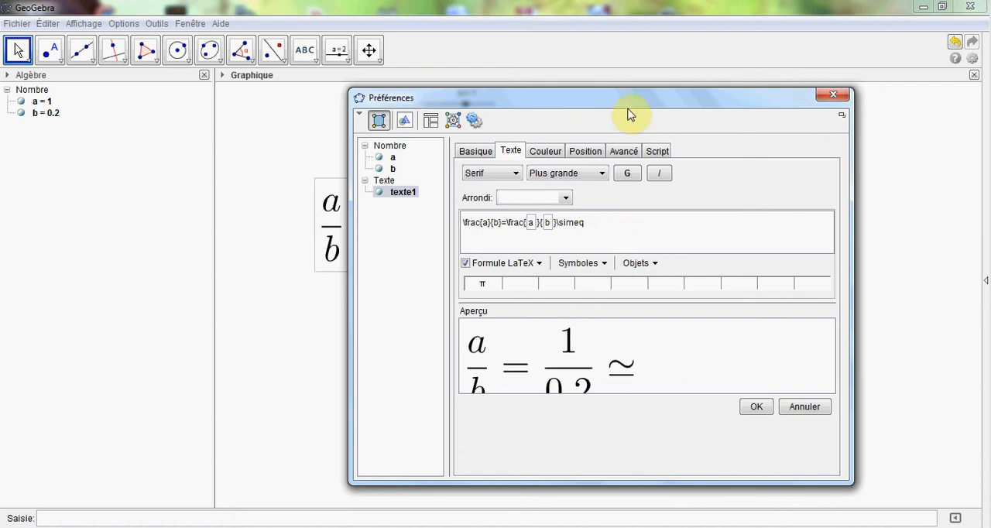
Step: Insert a dynamic object field containing a/b after \simeq, apply it, and set slider a to 0.4 and slider b to 0.5
left_click_drag(631, 101, 637, 77)
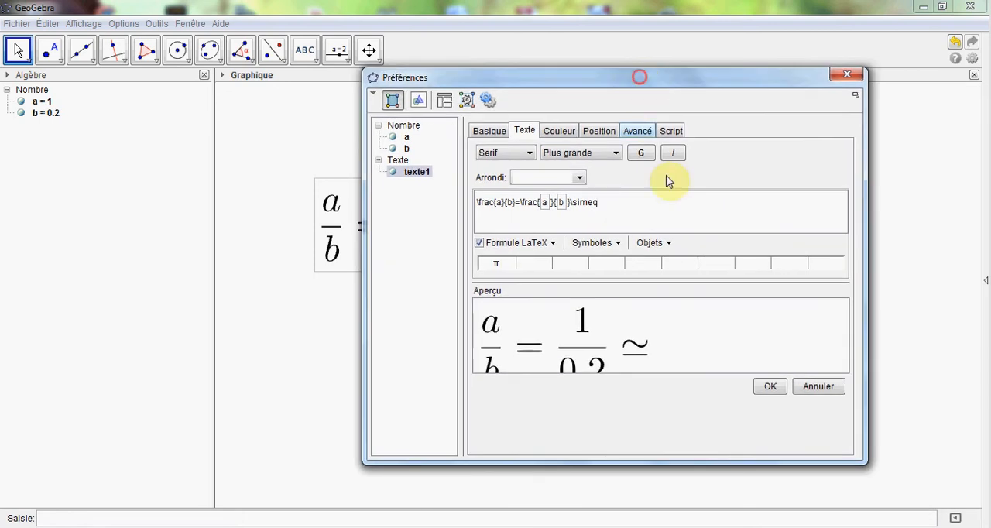
left_click(664, 243)
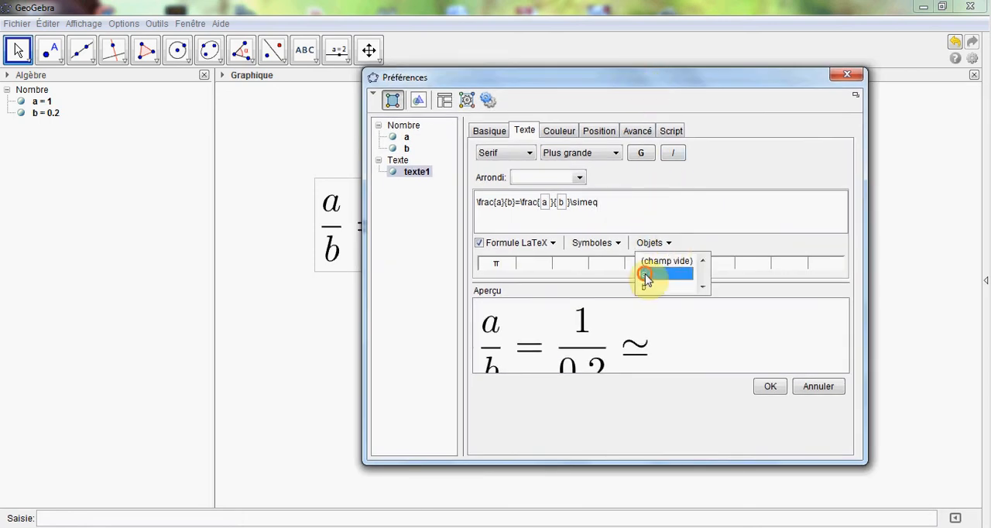
left_click(646, 275)
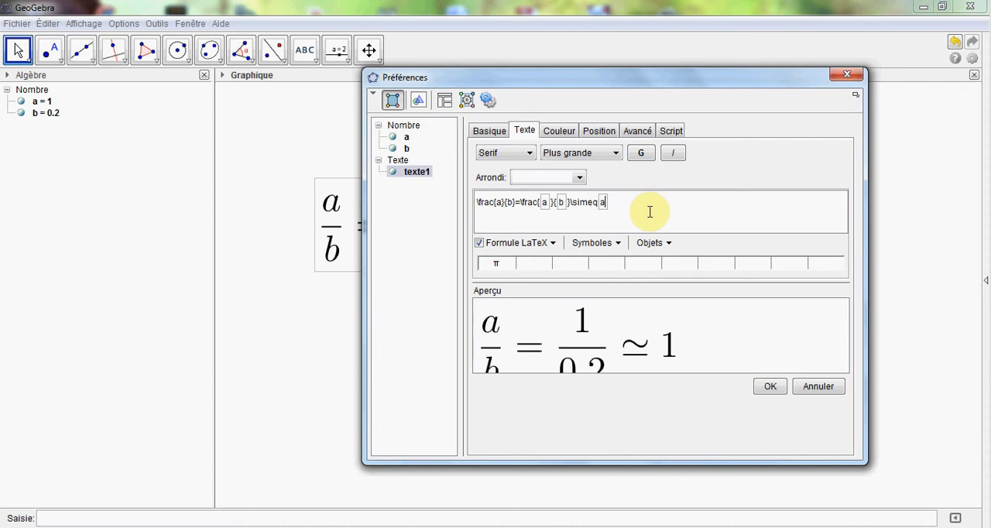
type("/b")
left_click(771, 389)
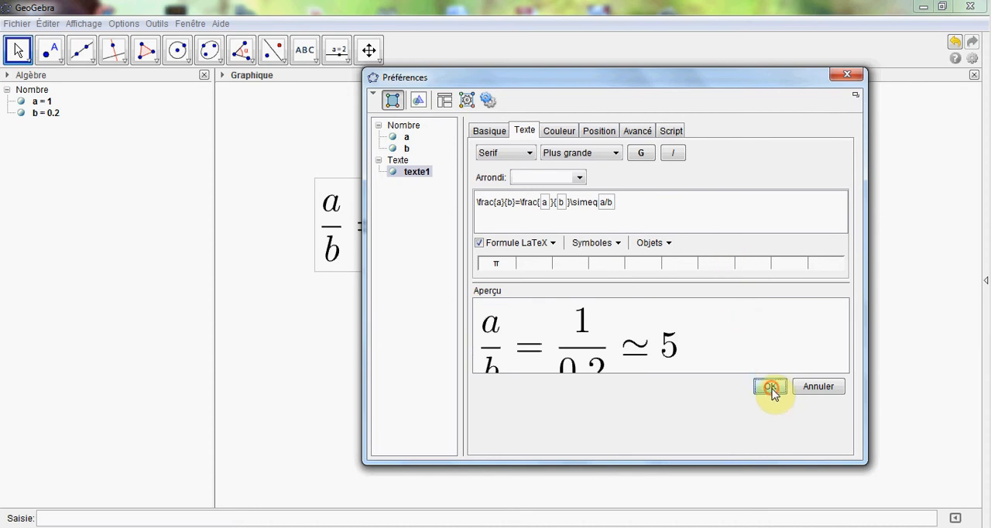
left_click(846, 74)
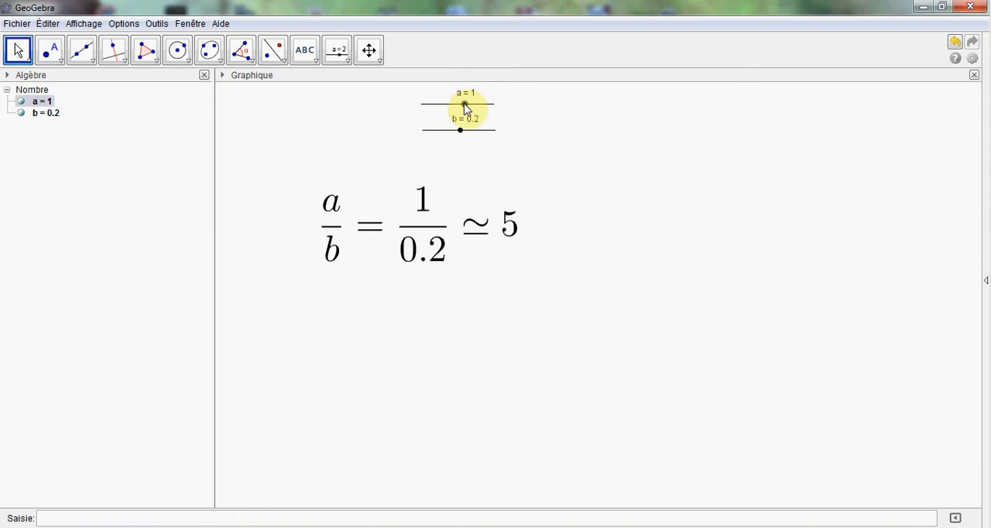
mouse_move(464, 128)
left_mouse_down()
mouse_move(468, 137)
mouse_move(449, 137)
mouse_move(468, 137)
mouse_move(465, 106)
mouse_move(453, 112)
mouse_move(459, 116)
left_mouse_up()
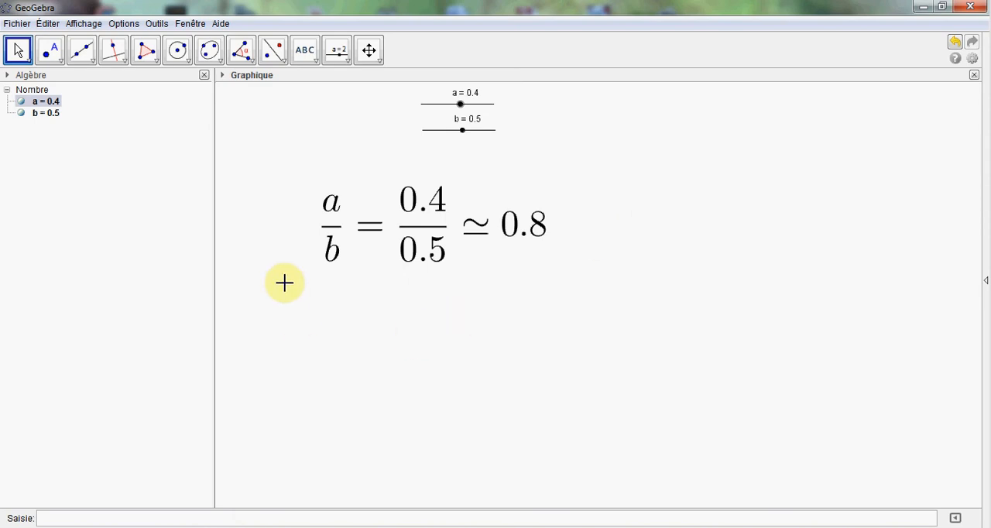
Step: Insert a new LaTeX formula text \cal{C_1} below the fraction
left_click(306, 66)
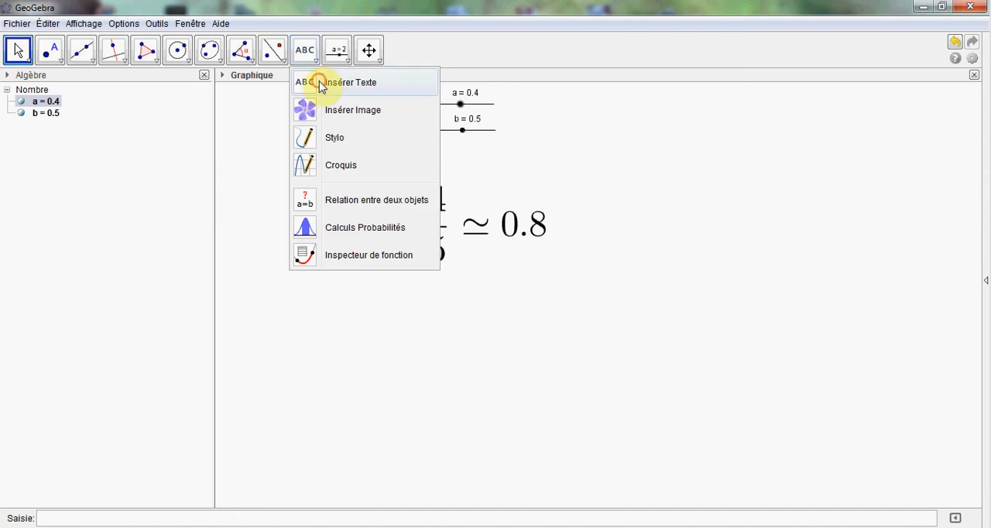
left_click(320, 83)
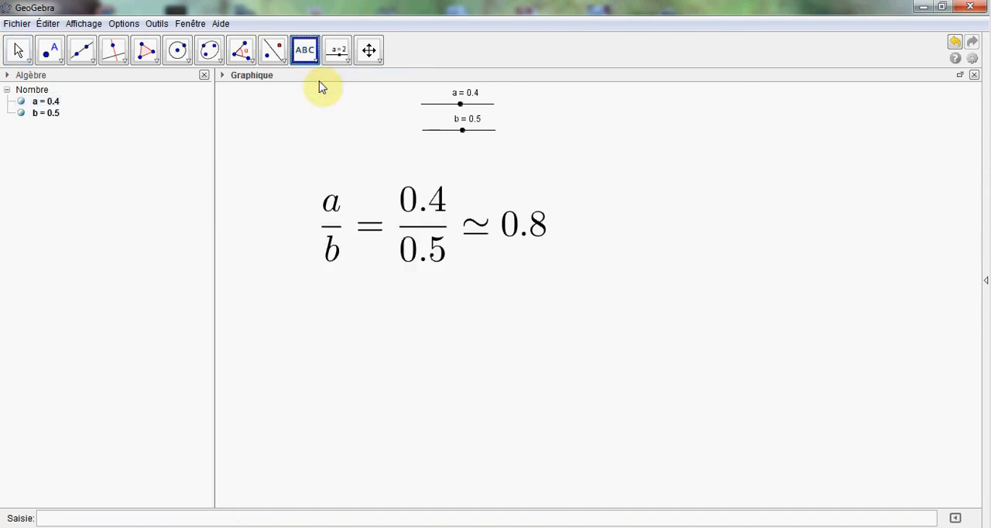
left_click(310, 325)
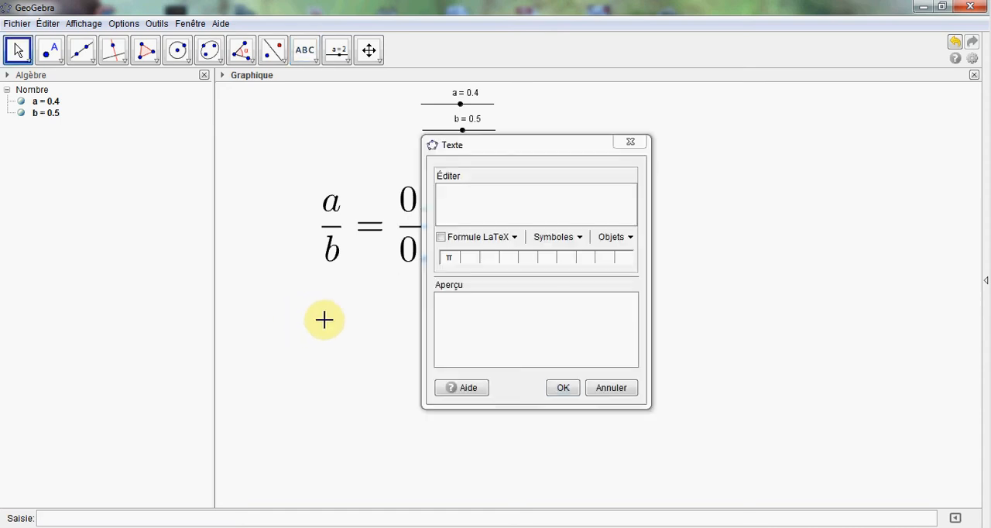
left_click(456, 202)
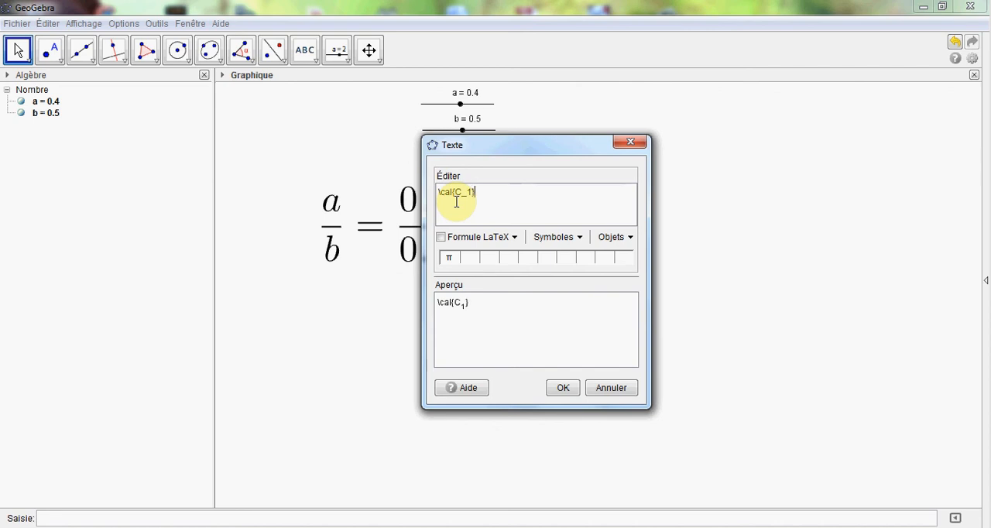
left_click(442, 239)
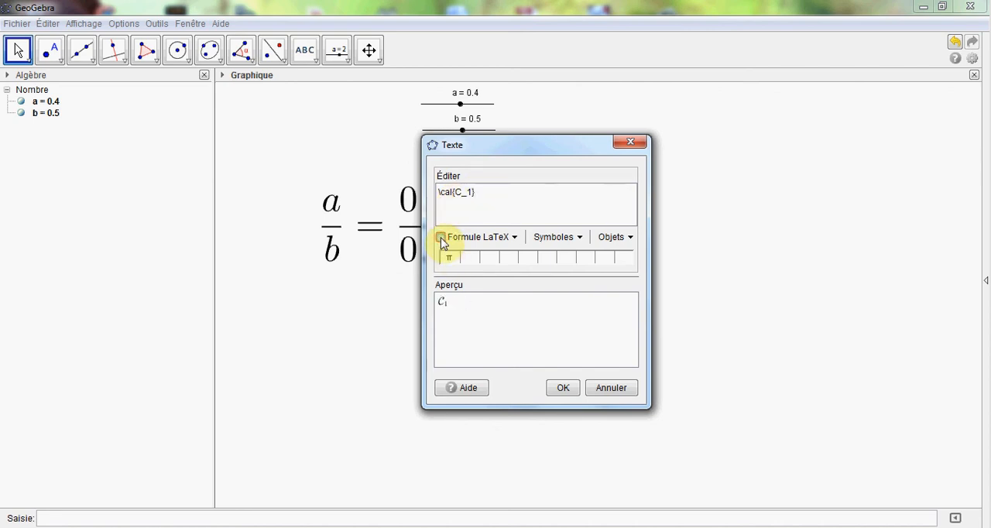
left_click(563, 387)
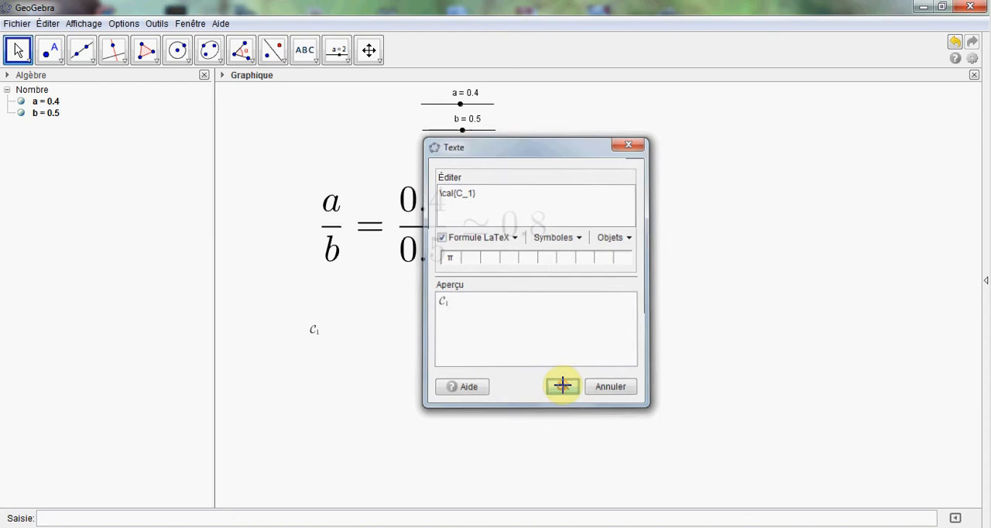
Step: Enlarge the \cal{C_1} text to the size Plus grande and move it up closer to the fraction
right_click(314, 332)
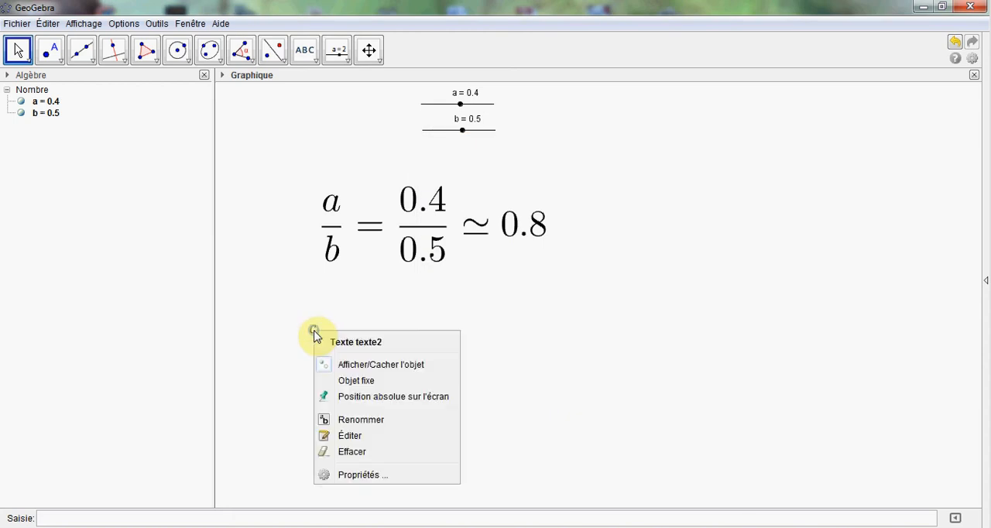
left_click(369, 476)
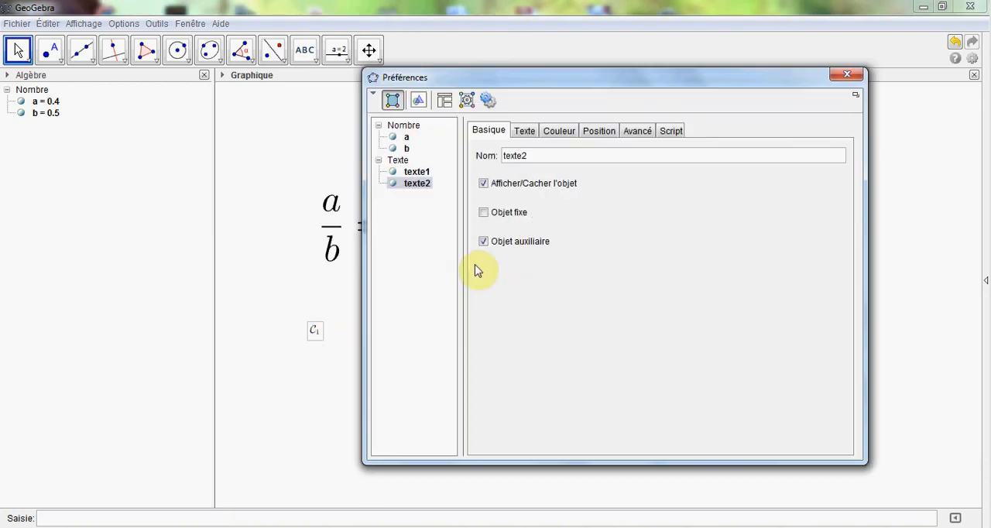
left_click(524, 132)
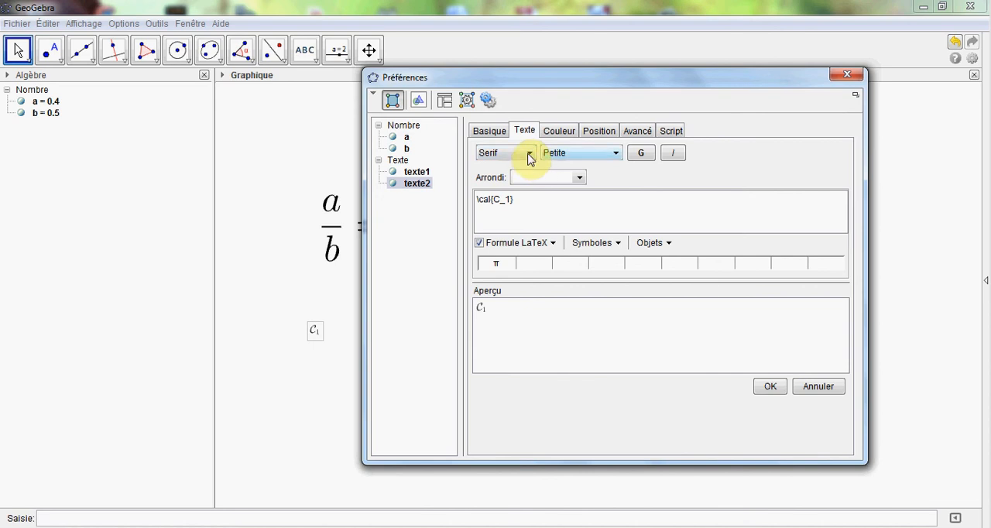
left_click(529, 153)
left_click(529, 153)
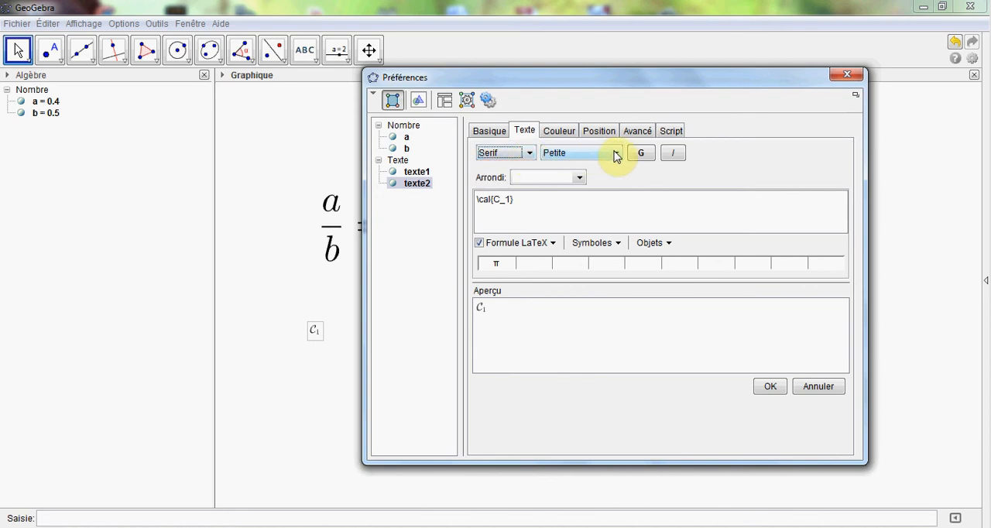
left_click(614, 153)
left_click(568, 234)
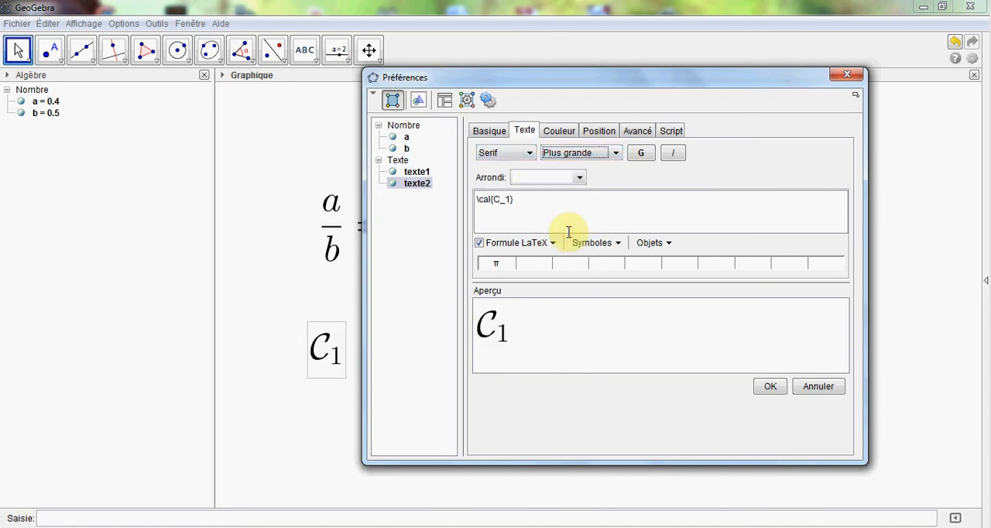
left_click(770, 387)
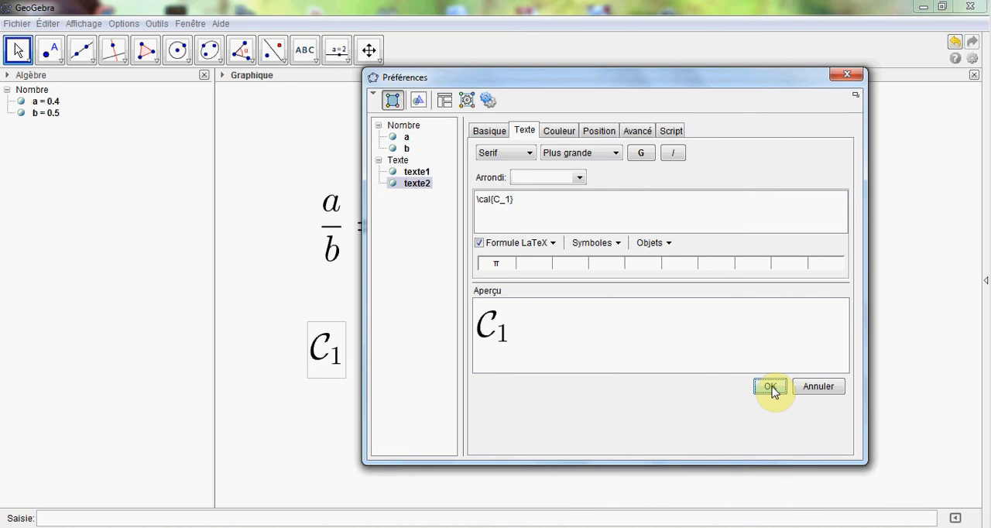
left_click(849, 75)
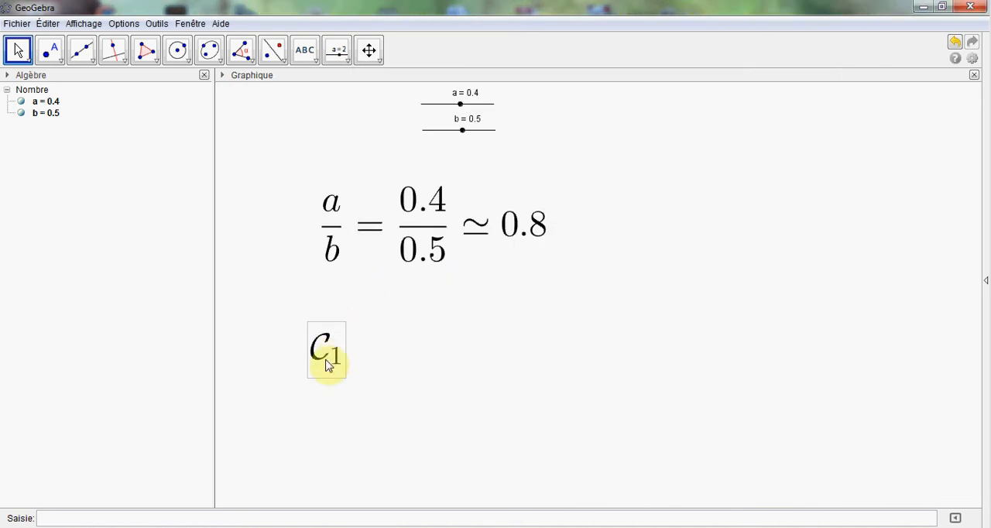
left_click_drag(327, 365, 332, 333)
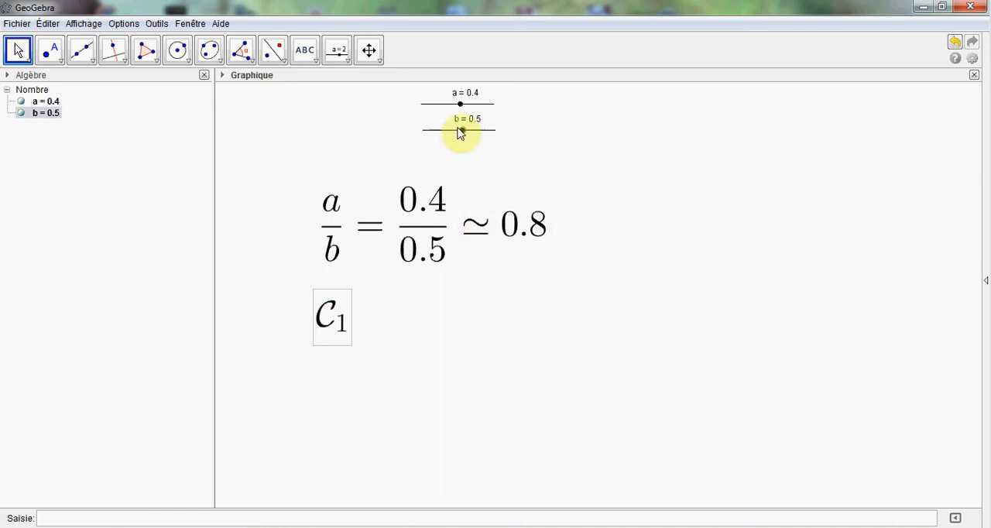
mouse_move(460, 104)
left_mouse_down()
mouse_move(466, 109)
mouse_move(448, 109)
mouse_move(459, 107)
left_mouse_up()
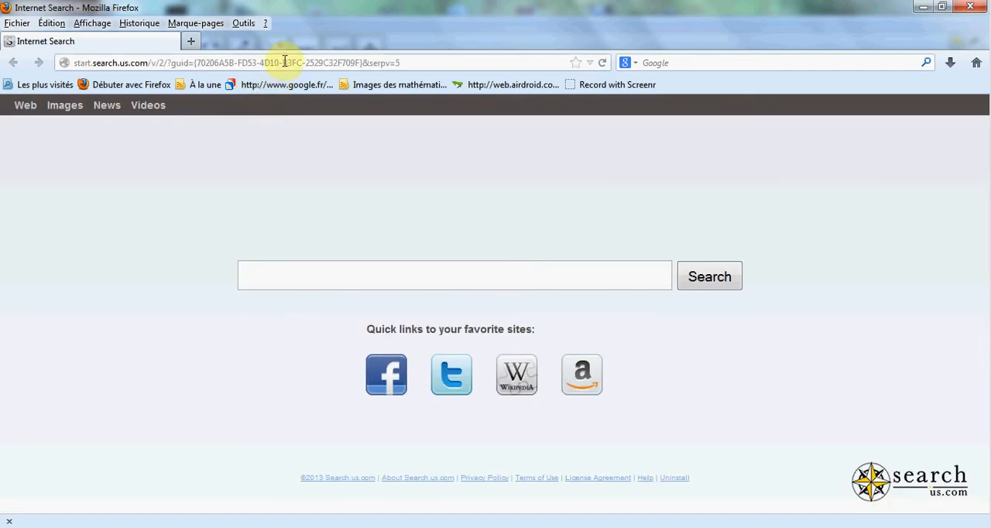
Step: Switch to Firefox, search Google for code cogs and open the CodeCogs Online LaTeX Equation Editor
left_click(285, 62)
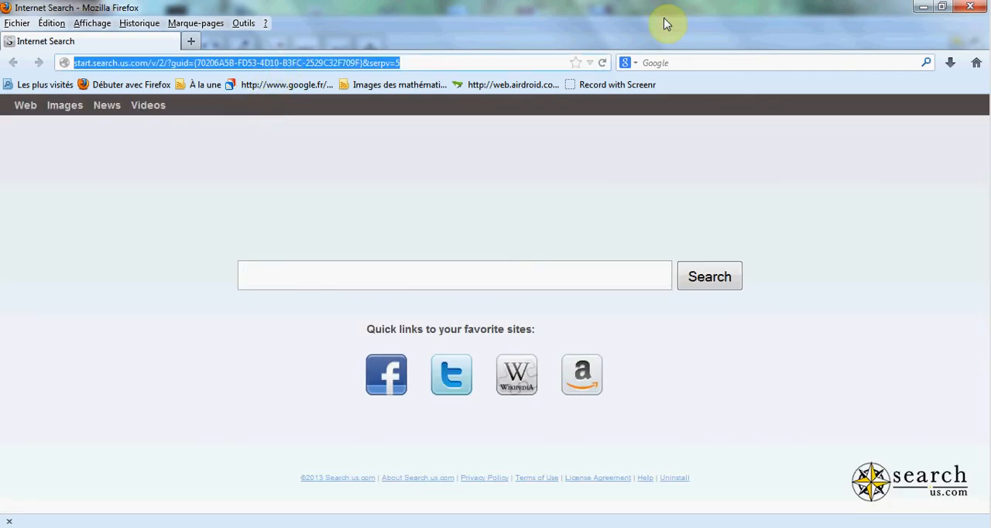
left_click(672, 60)
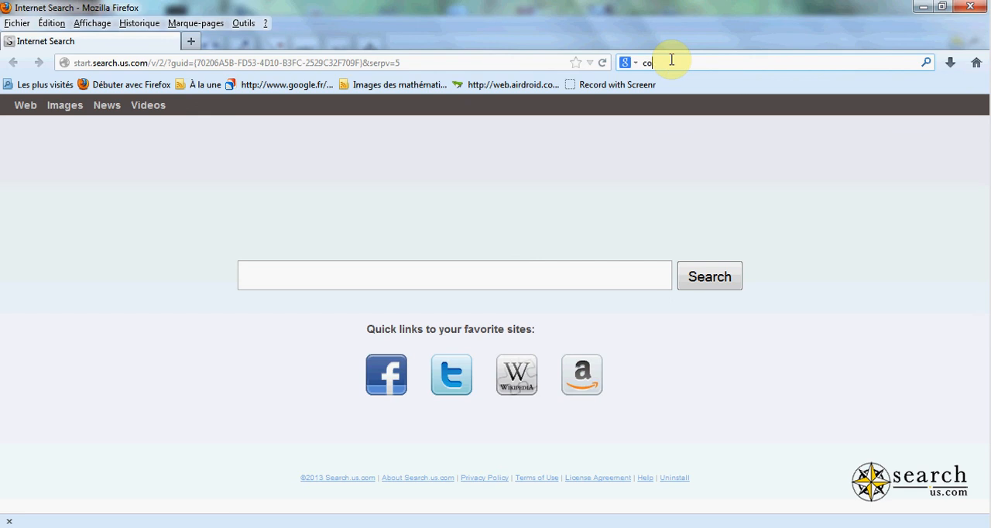
type("code cogs")
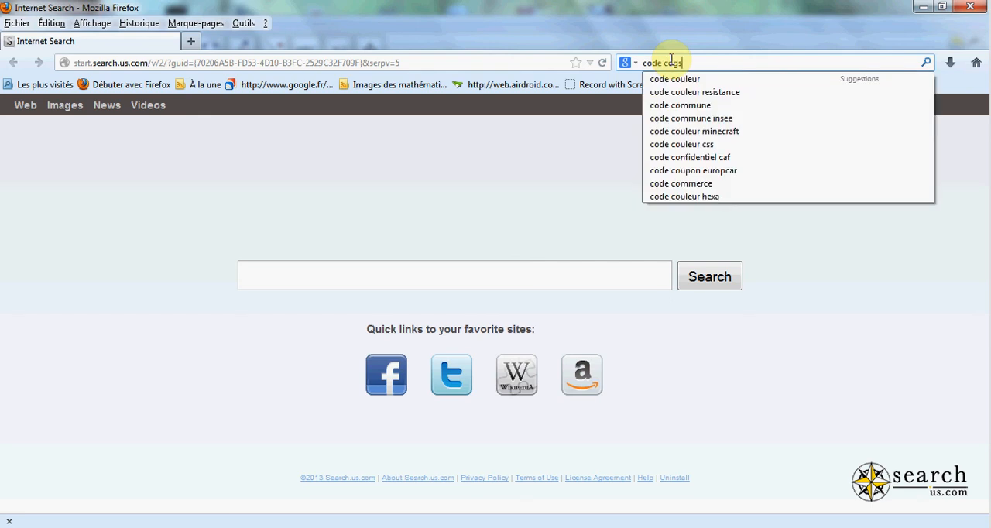
key("Return")
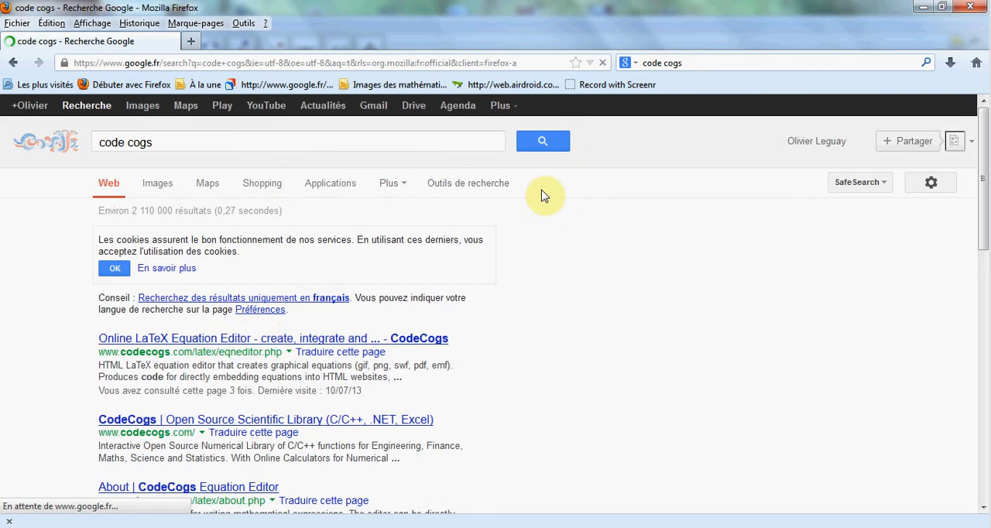
left_click(259, 339)
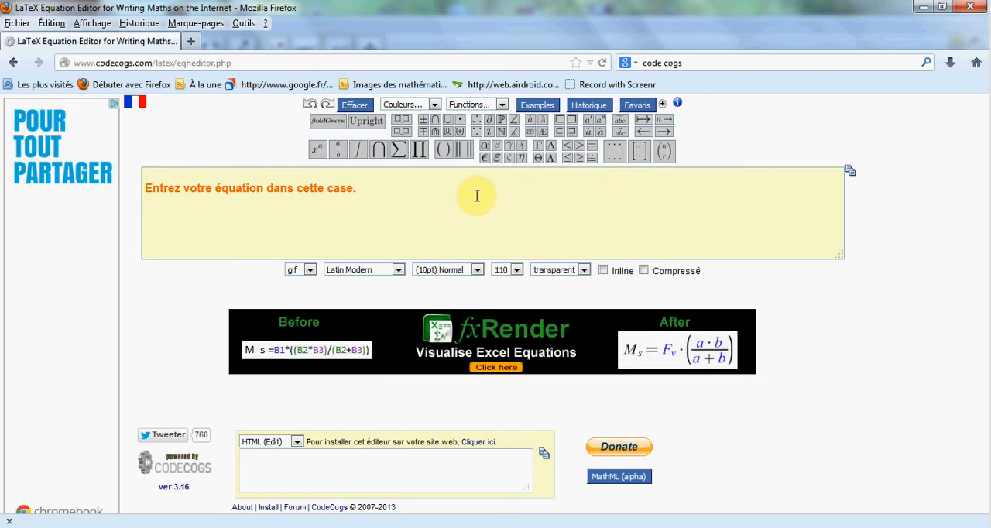
Step: Try the limit template in the equation editor, and clear the equation box
mouse_move(395, 155)
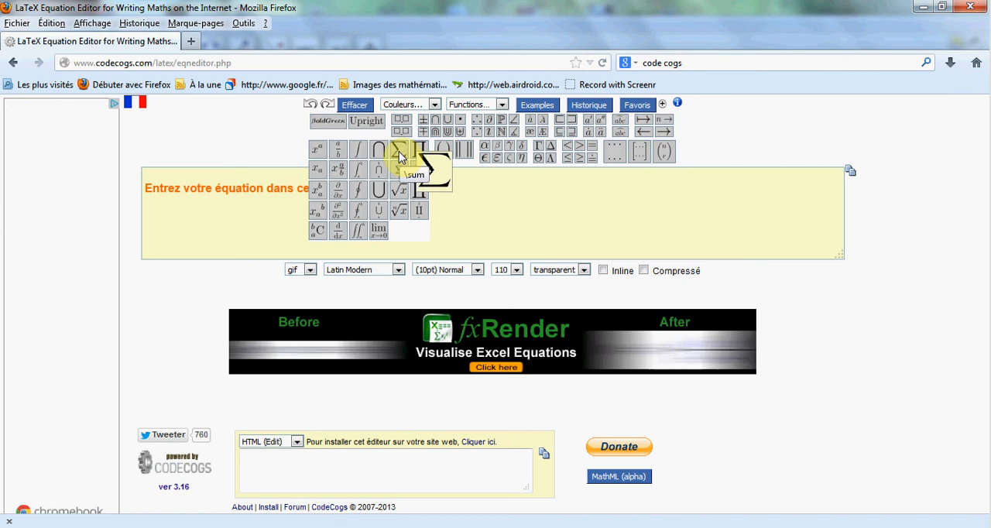
left_click(379, 232)
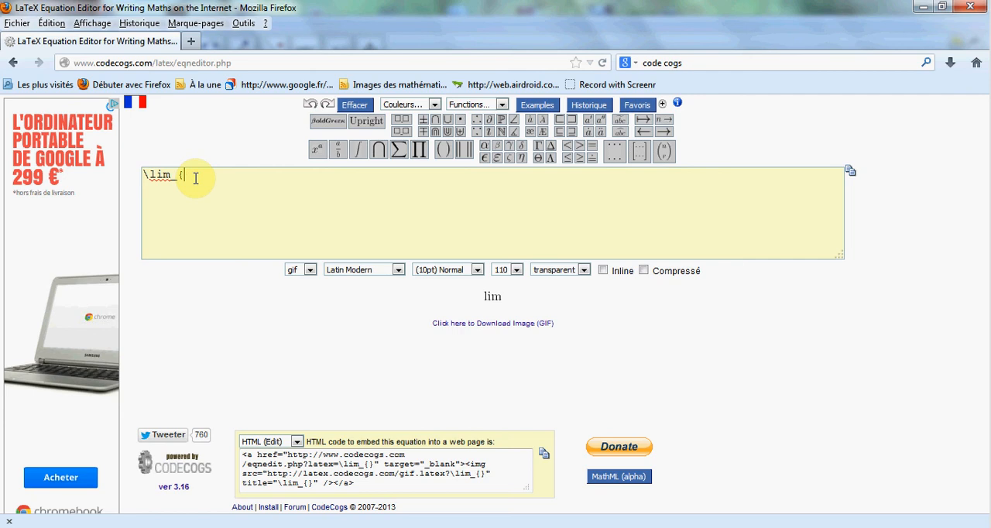
key("ctrl+a")
key("BackSpace")
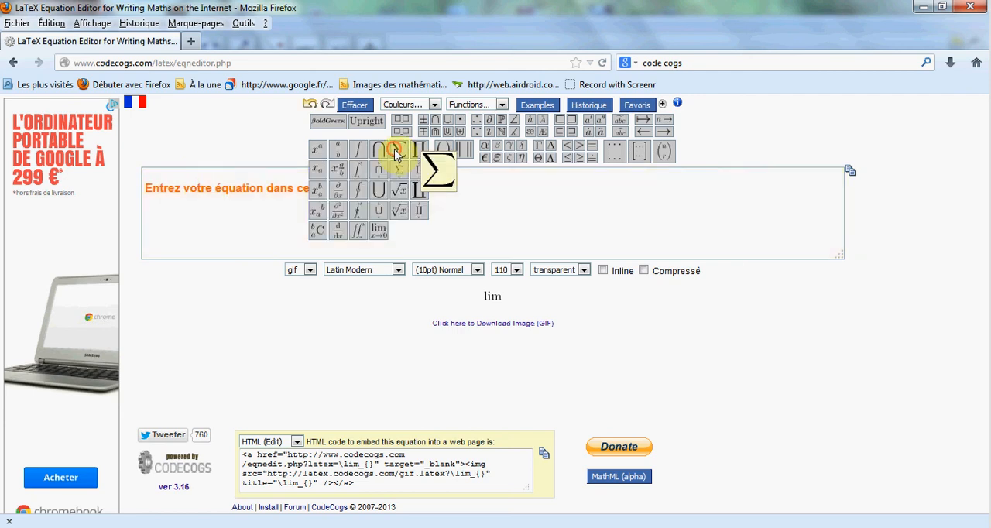
Step: Insert the summation symbol \sum into the empty equation box
left_click(395, 151)
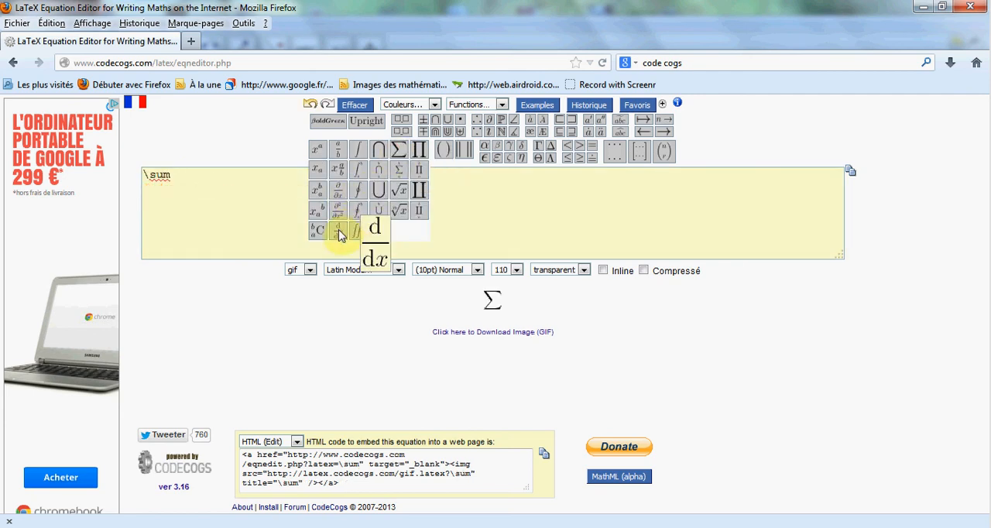
Step: Try the square root template after \sum in the equation editor, and clear the equation box
left_click(402, 194)
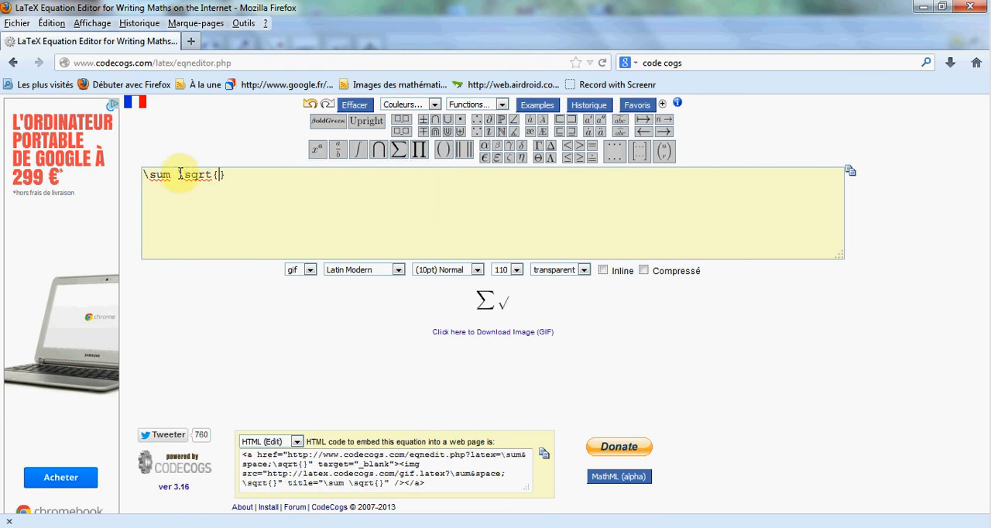
left_click_drag(240, 177, 130, 182)
key("BackSpace")
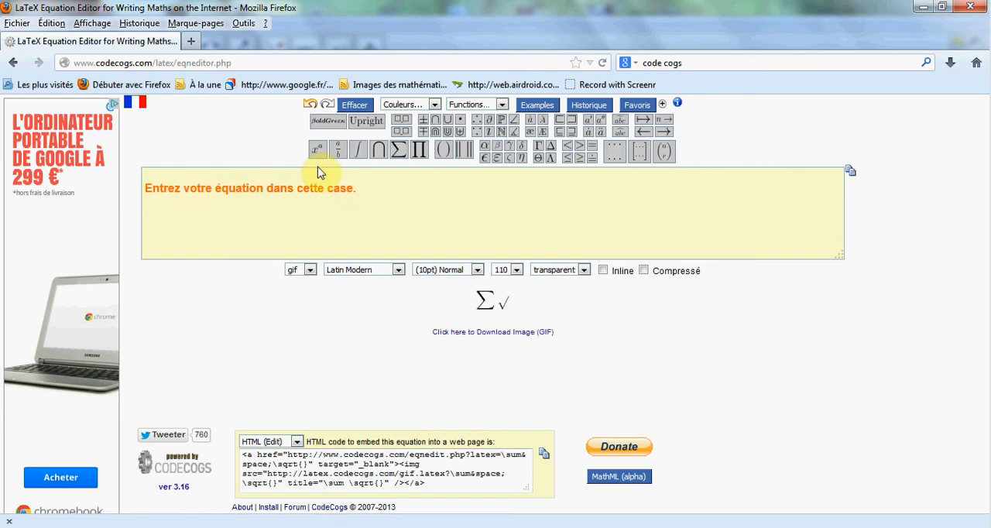
Step: Insert the definite integral template, remove the extra plain \int before it, and copy the code \int_{}^{}
left_click(358, 155)
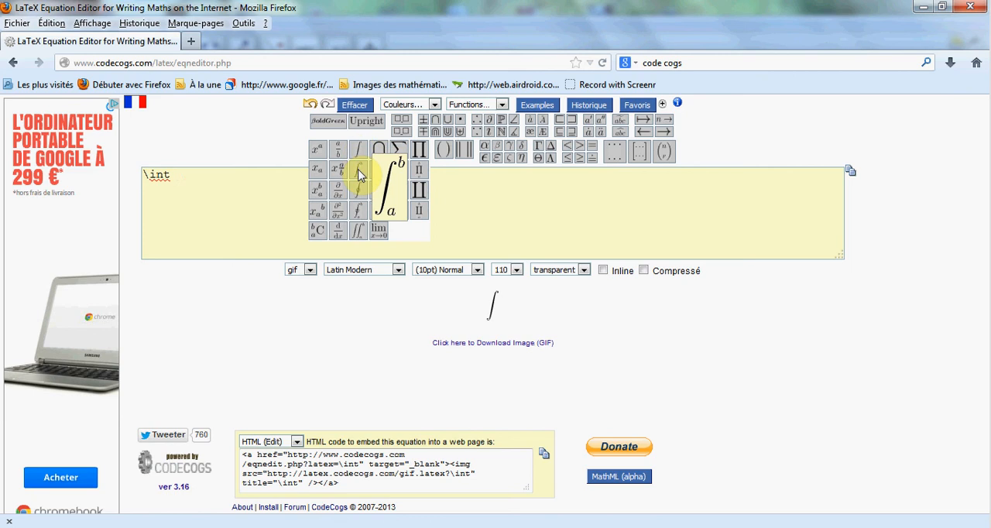
left_click(360, 175)
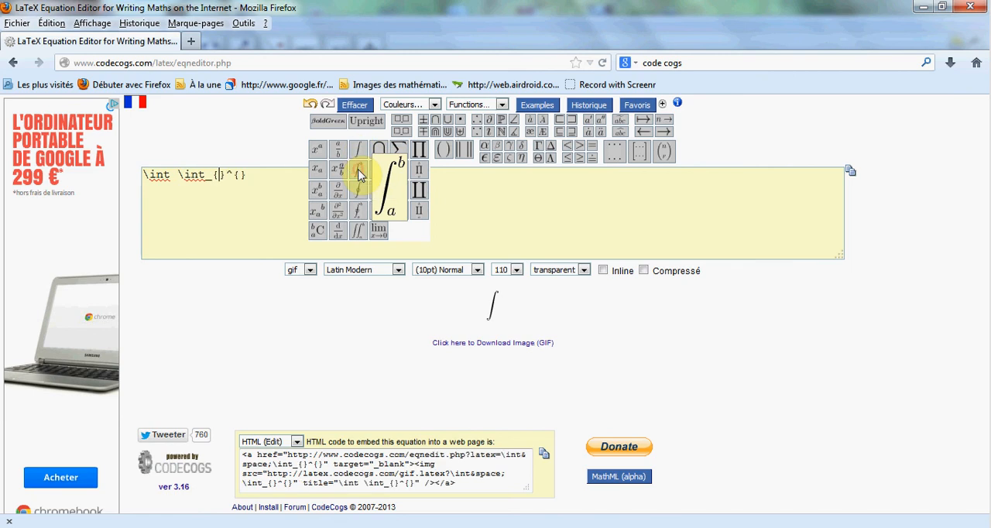
left_click(172, 175)
key("BackSpace")
key("BackSpace")
key("BackSpace")
key("BackSpace")
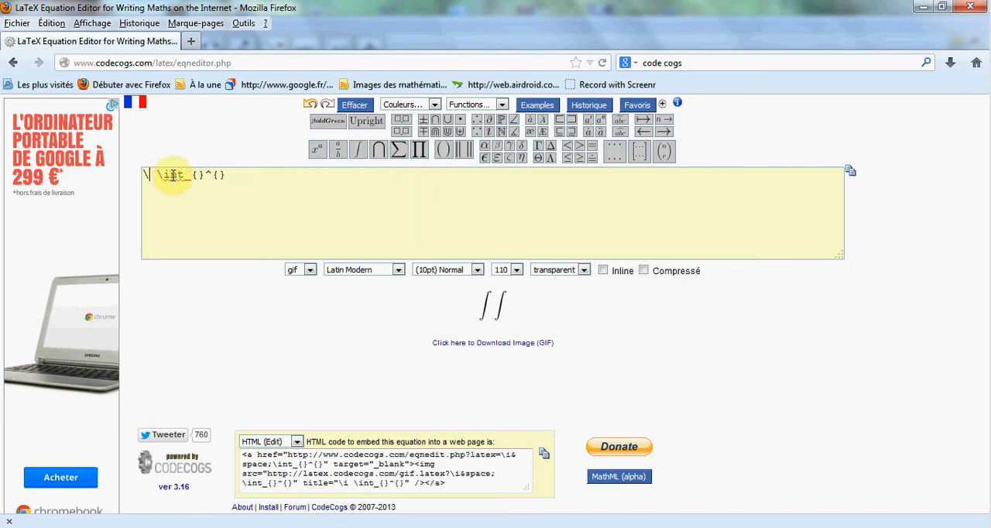
left_click_drag(241, 176, 145, 174)
key("ctrl+c")
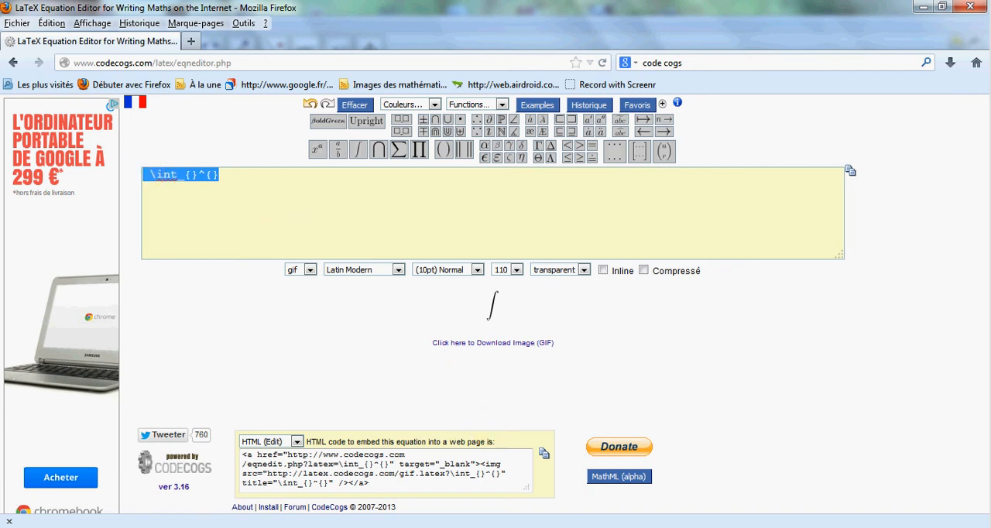
Step: Switch to GeoGebra and paste the code \int_{}^{} into a new text placed beside the fraction
left_click(549, 526)
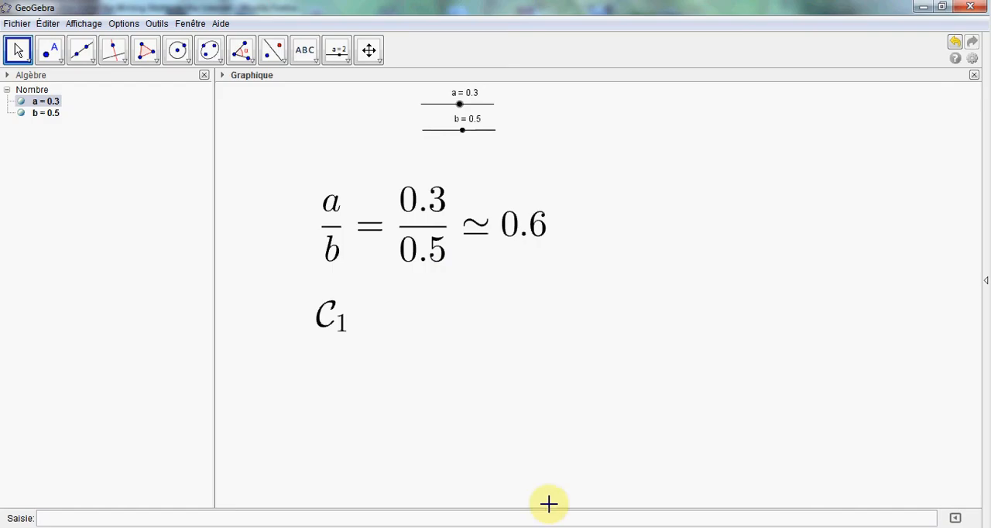
left_click(314, 68)
left_click(325, 81)
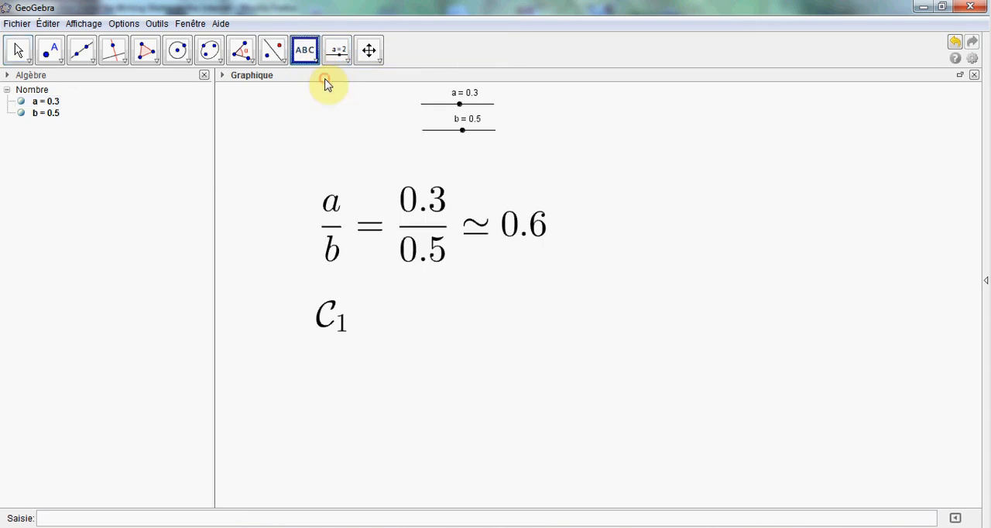
left_click(646, 216)
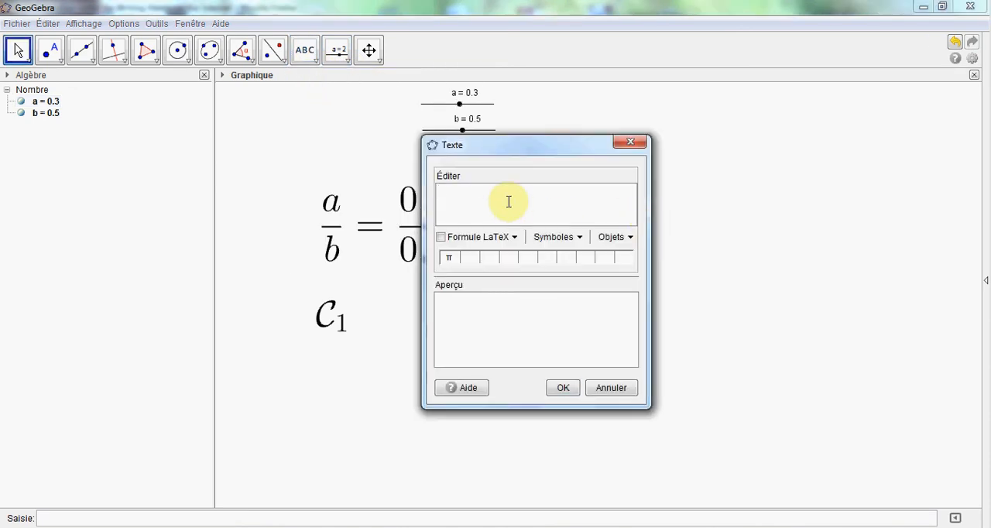
key("ctrl+v")
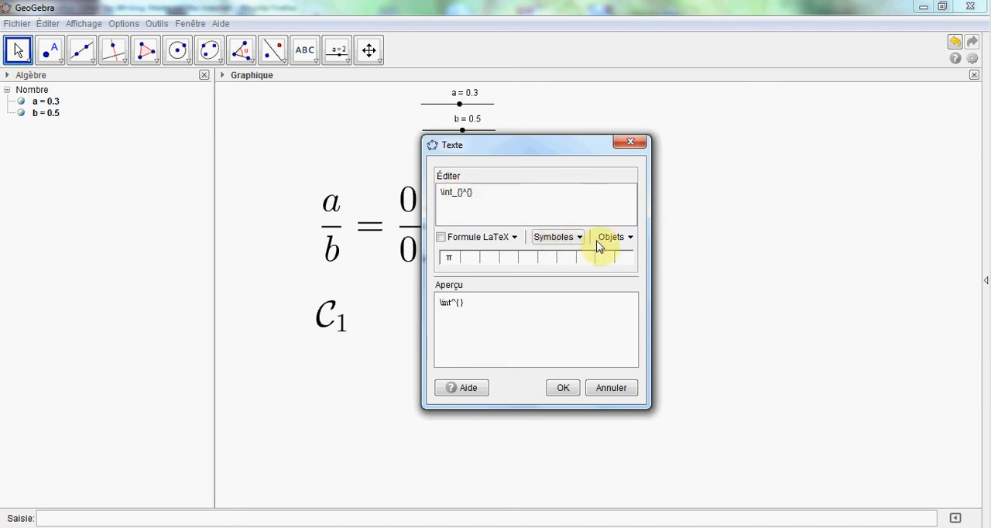
Step: Complete the text as the LaTeX formula \int_{a}^{b}f(x)dx, using the objects a and b as dynamic limits
left_click(630, 238)
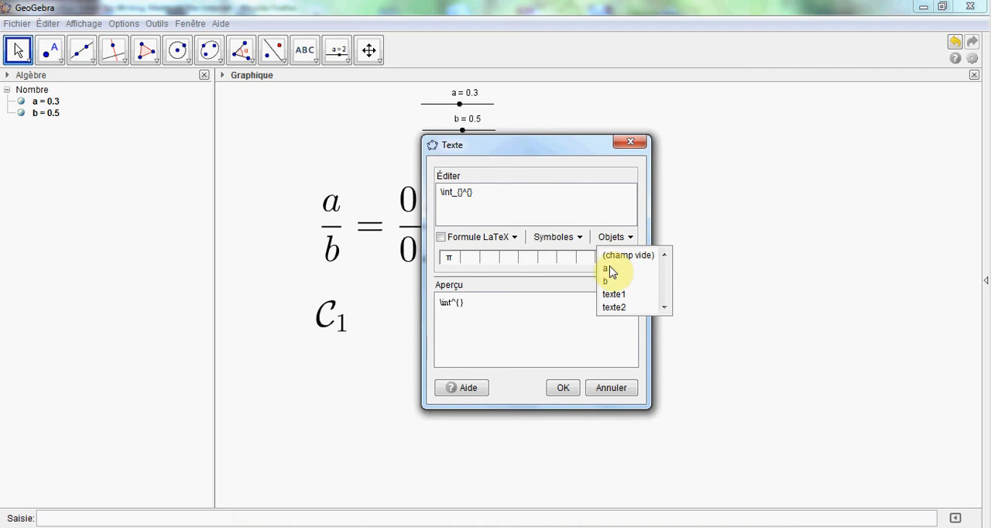
left_click(607, 269)
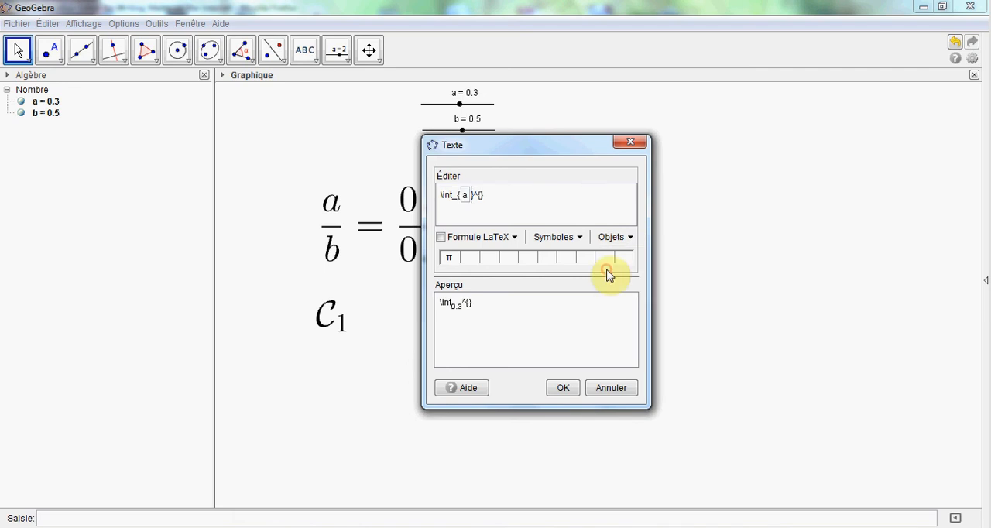
left_click(480, 194)
left_click(629, 237)
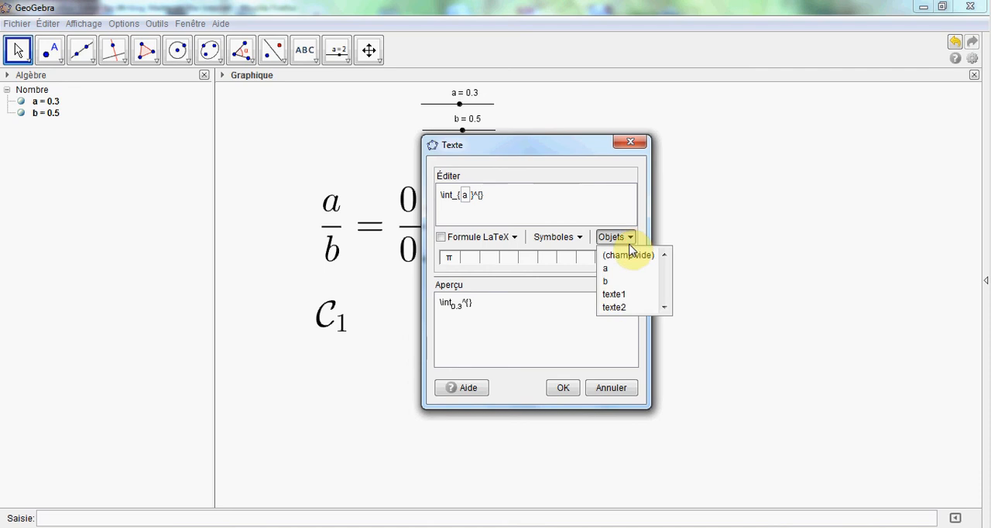
left_click(613, 283)
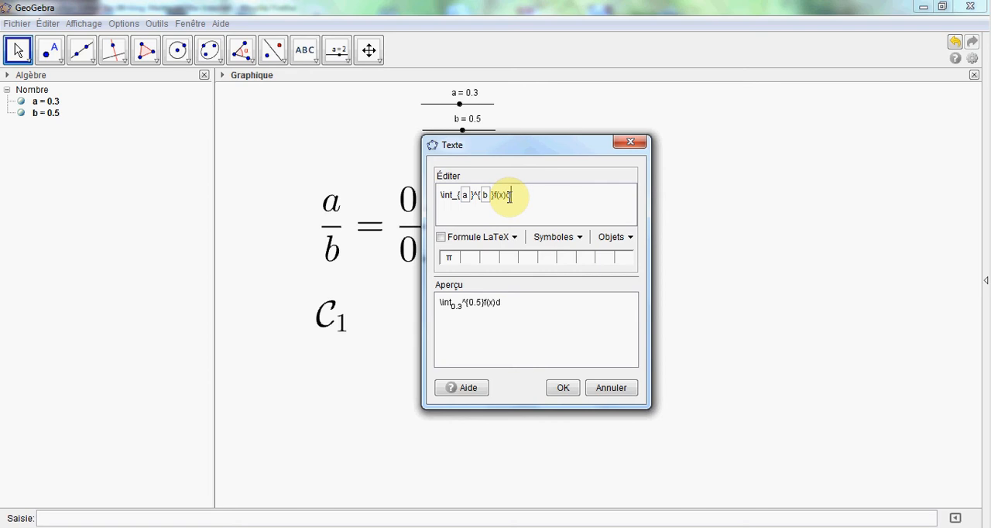
left_click(441, 240)
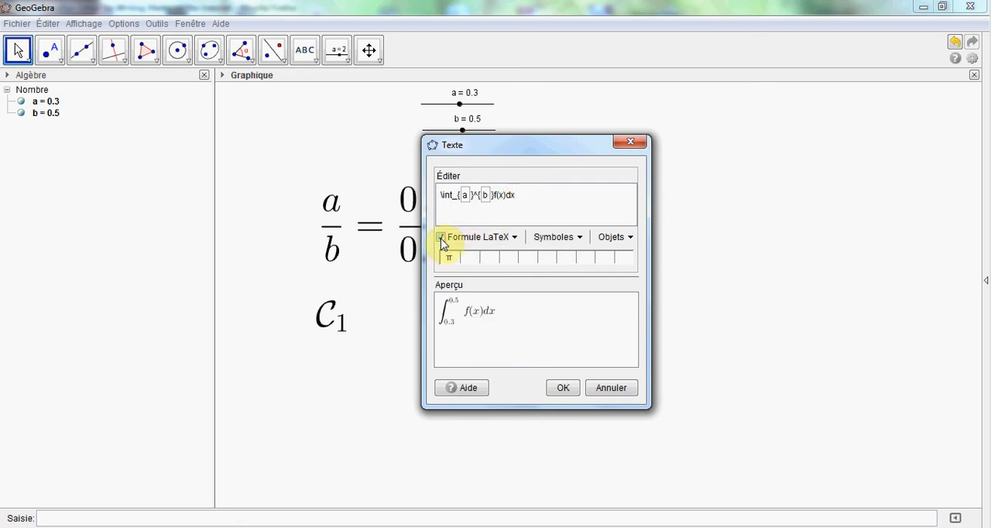
left_click(563, 388)
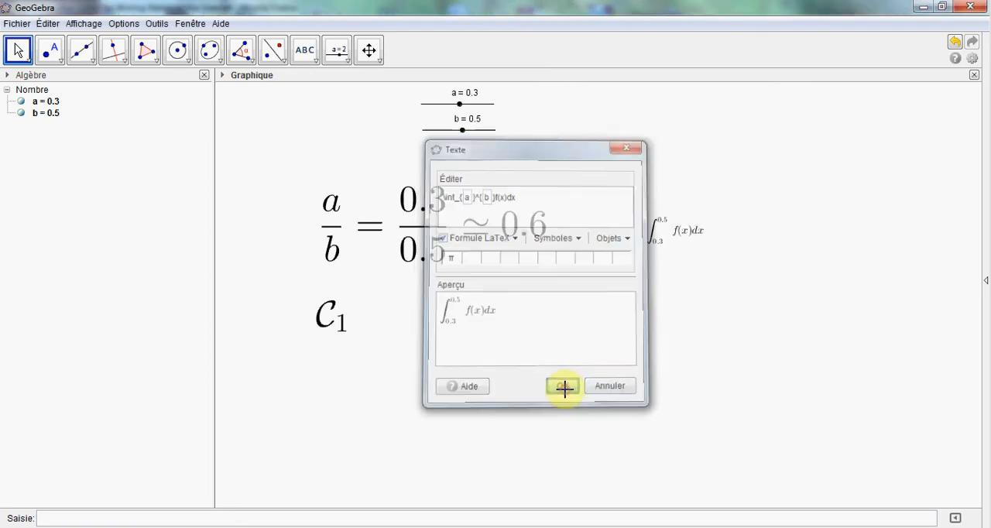
Step: Enlarge the integral text to the size Plus grande and move it slightly closer to the fraction
right_click(660, 234)
left_click(699, 376)
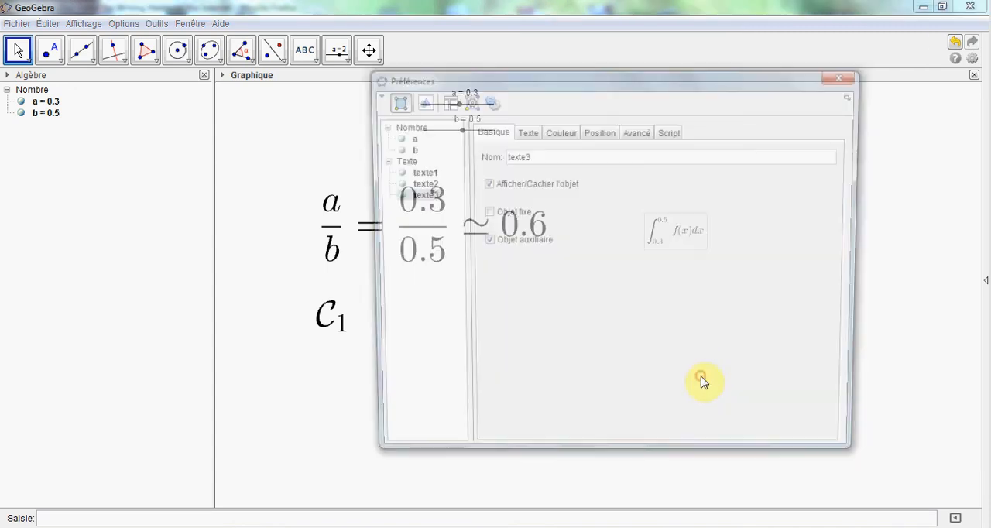
left_click(524, 131)
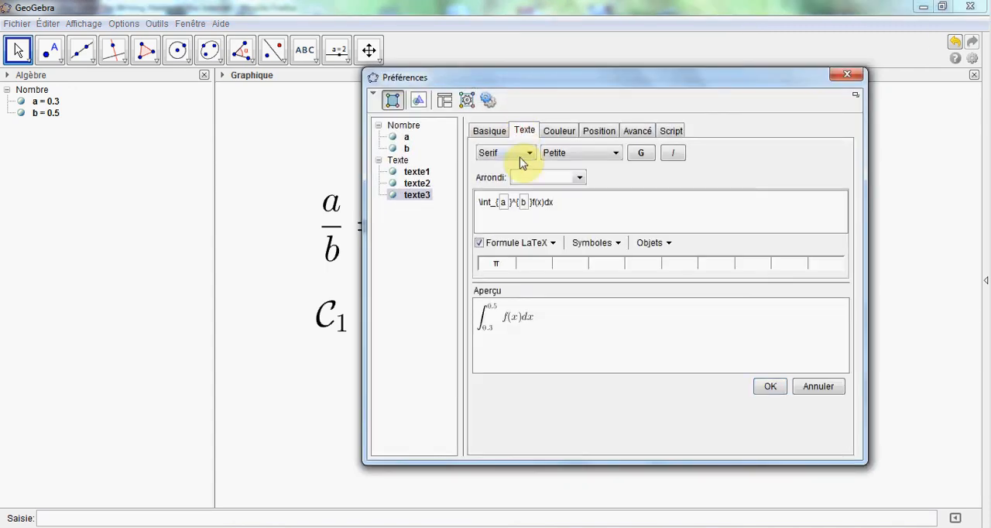
left_click(613, 153)
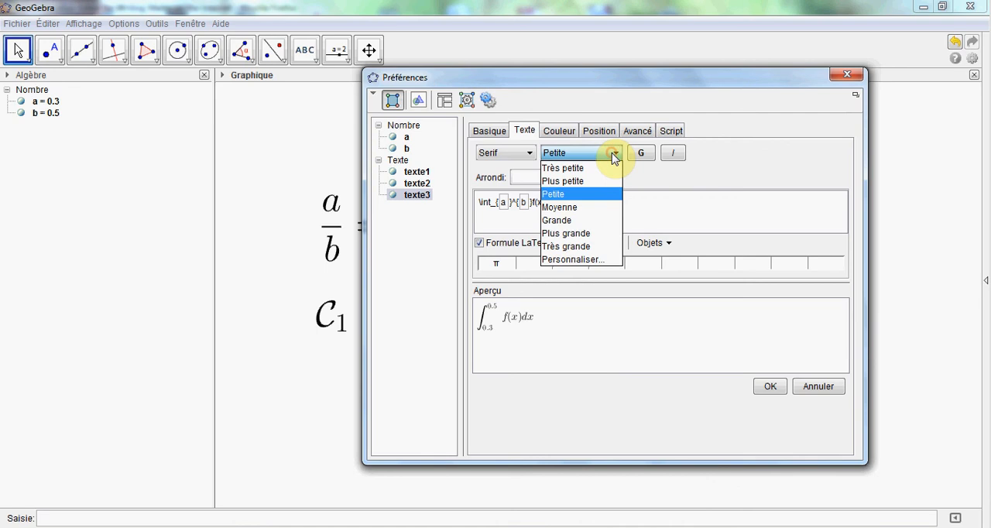
left_click(574, 234)
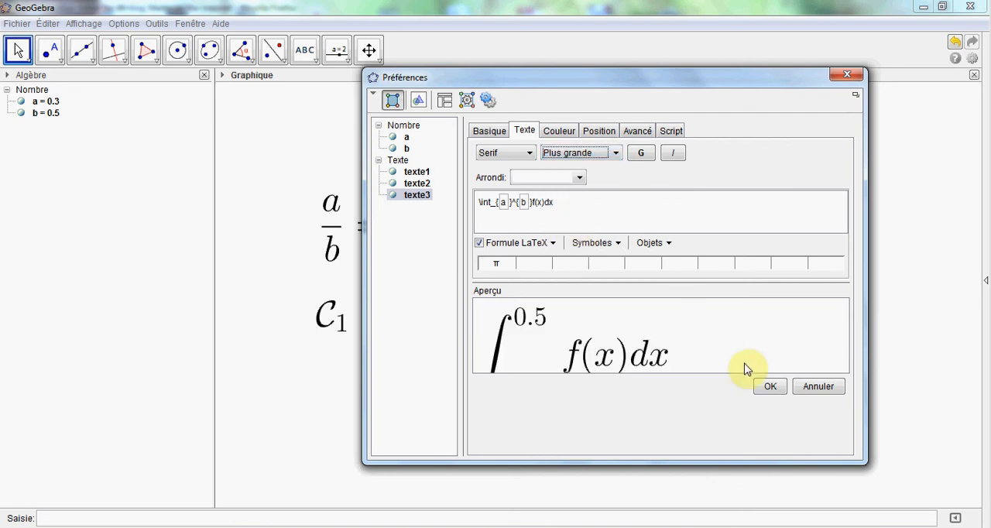
left_click(770, 393)
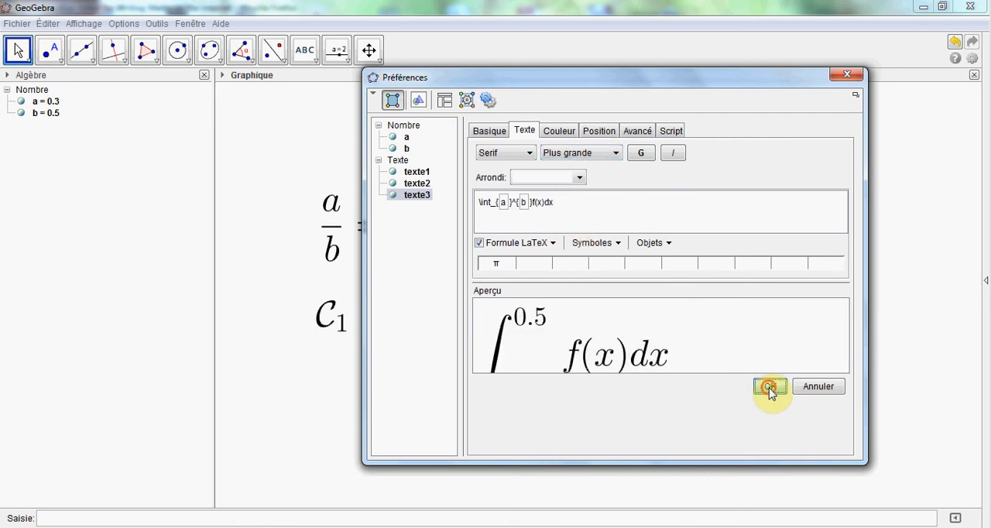
left_click(846, 75)
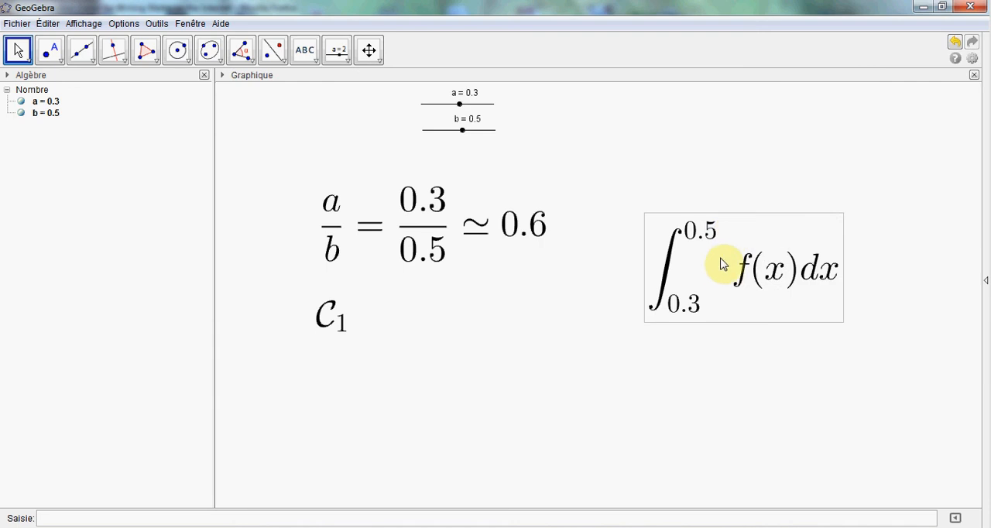
left_click_drag(720, 264, 675, 261)
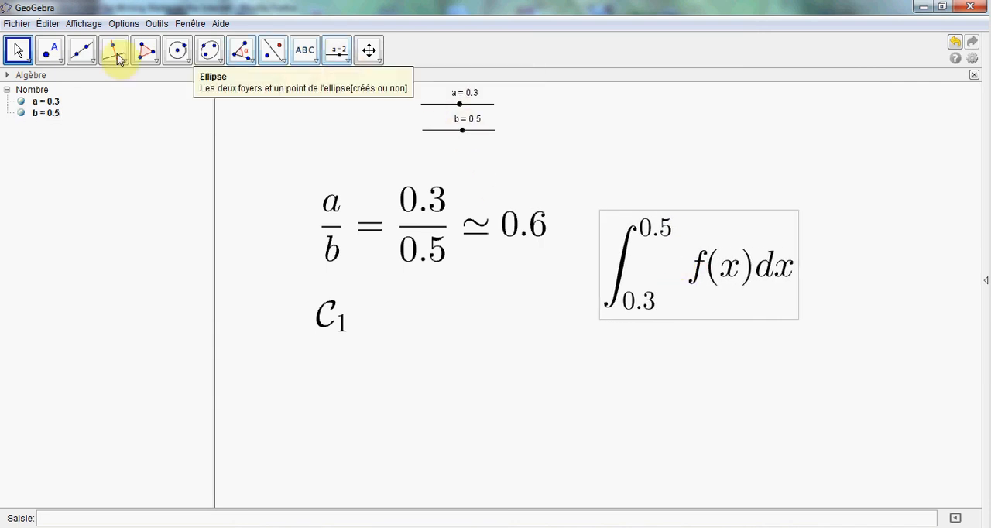
Step: Set slider a to 0.4 and slider b to -0.3, and move the integral text below the fraction, beside C_1
left_click(21, 51)
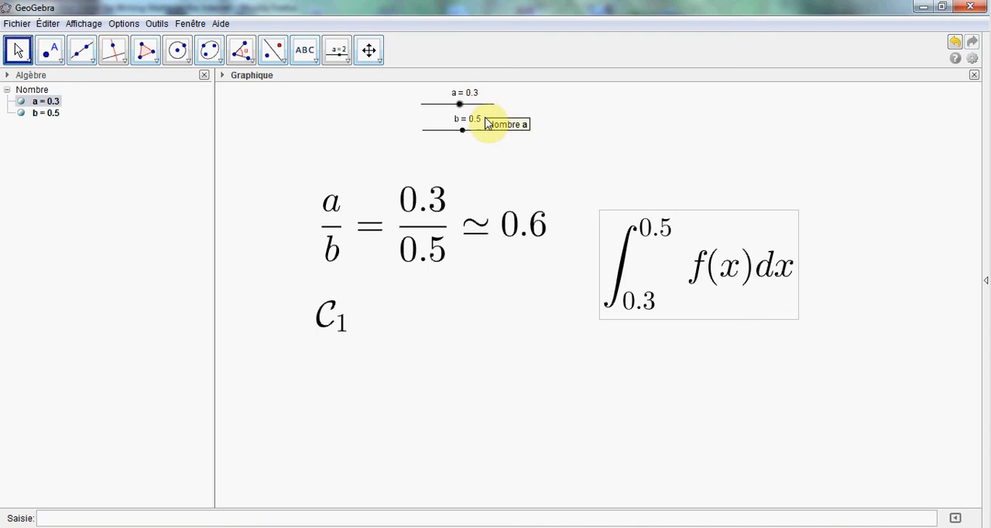
left_click(464, 131)
left_click_drag(459, 103, 456, 130)
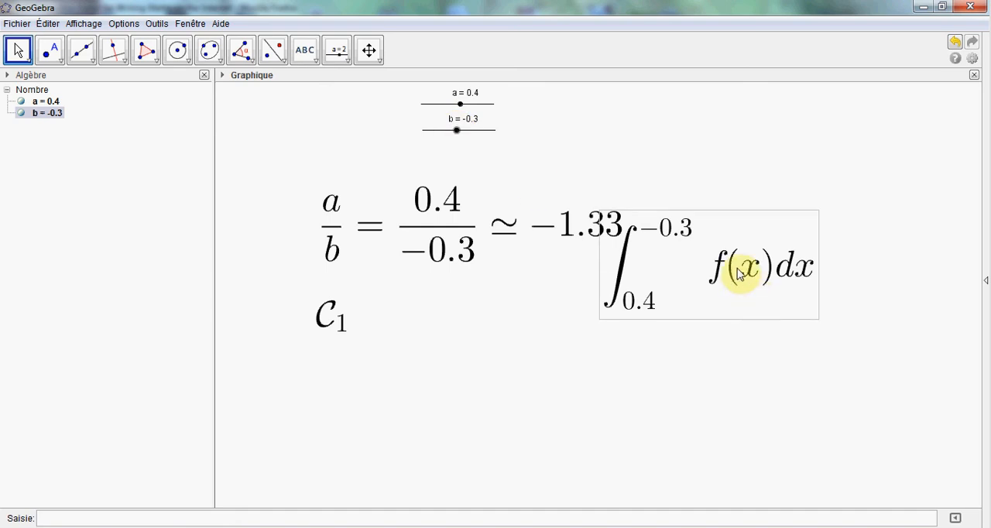
left_click_drag(736, 275, 570, 353)
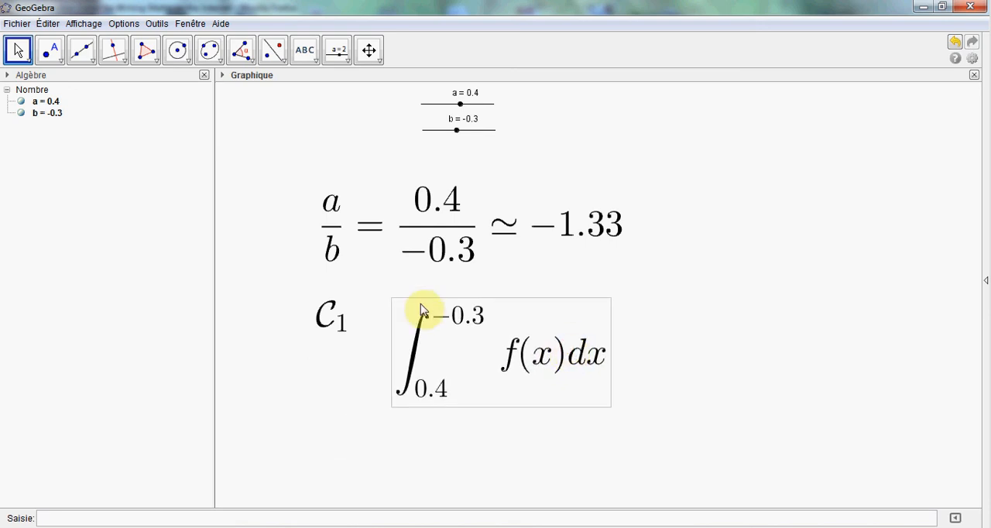